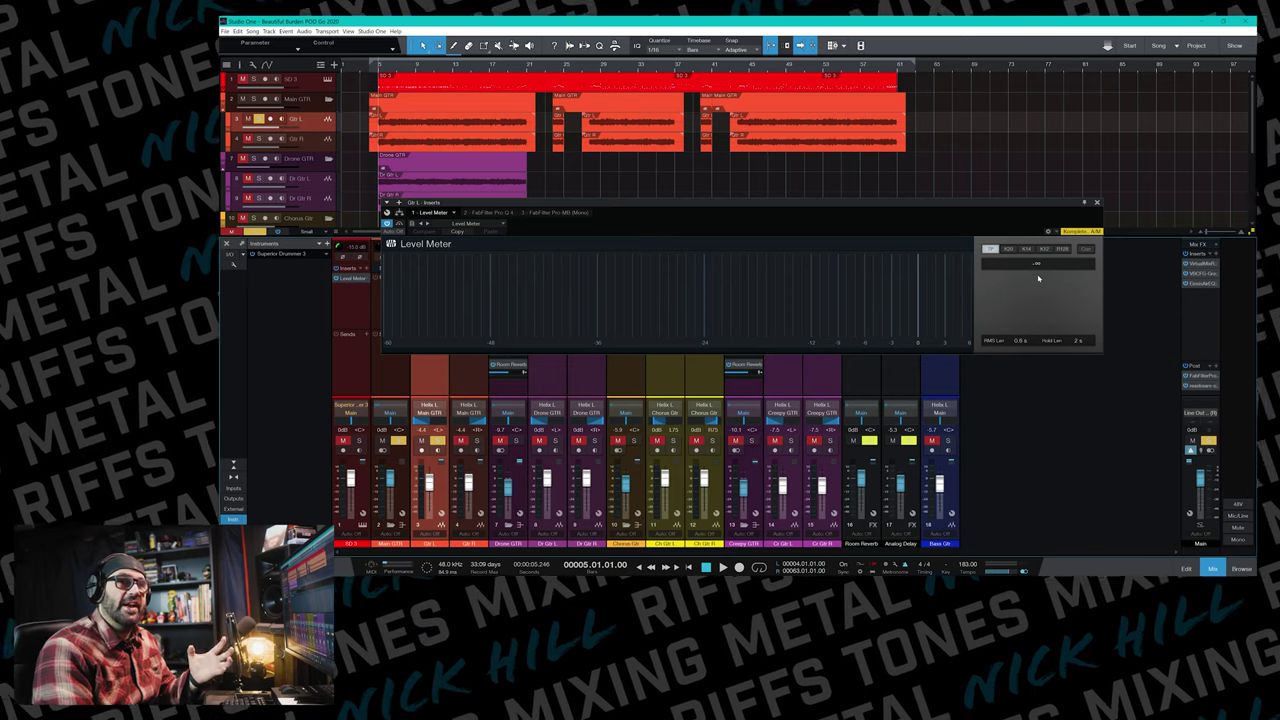
Solo the SD 3 drum channel and check its level on its Level Meter during playback.
click(1098, 203)
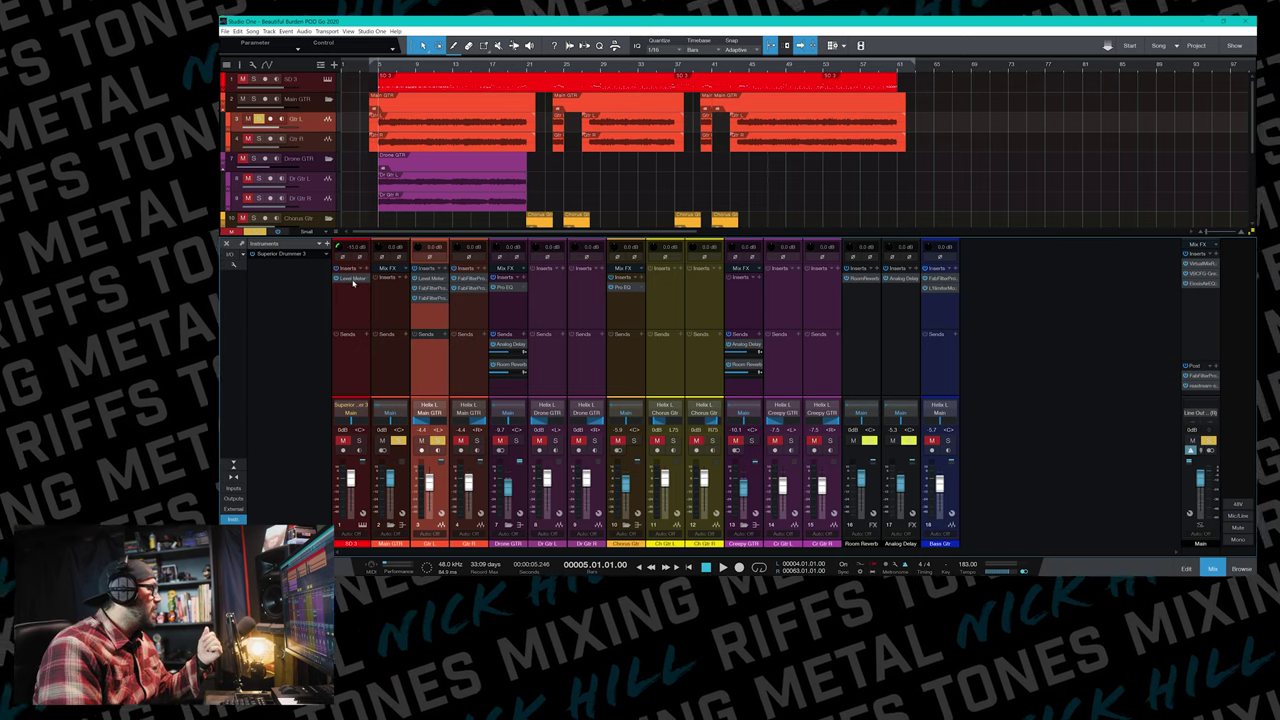
click(352, 283)
drag(567, 174, 563, 186)
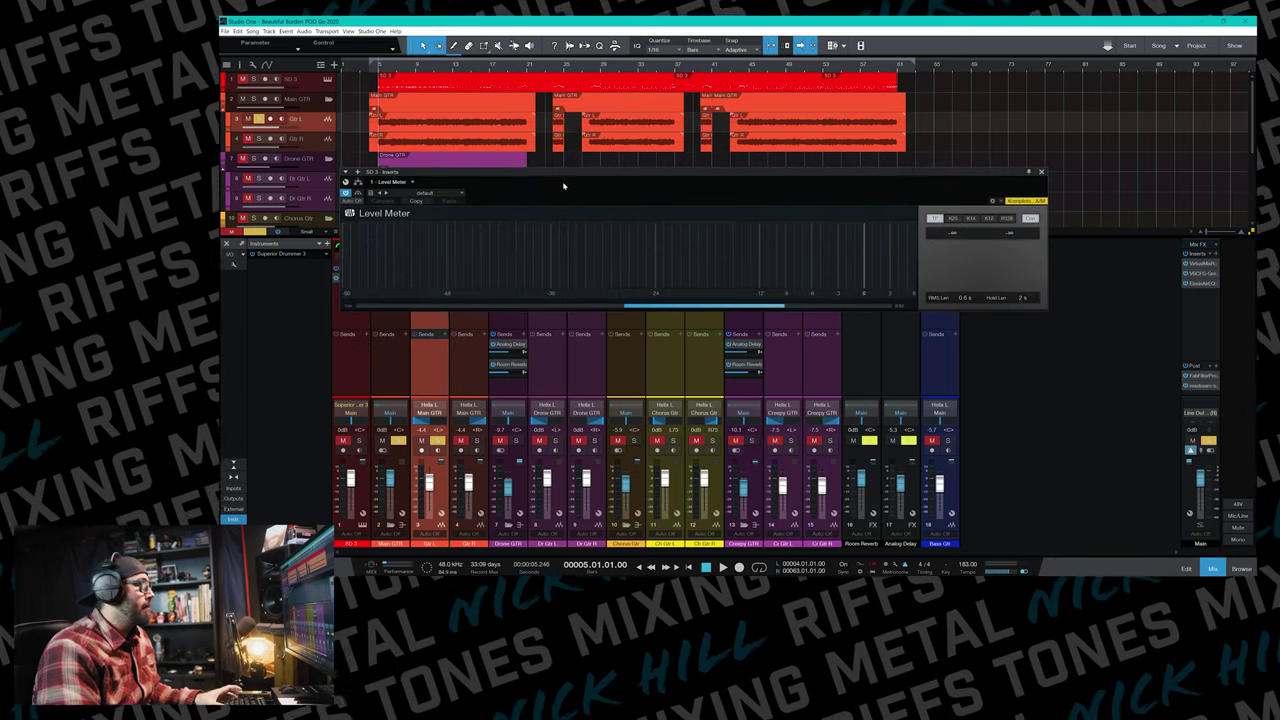
click(358, 443)
key(space)
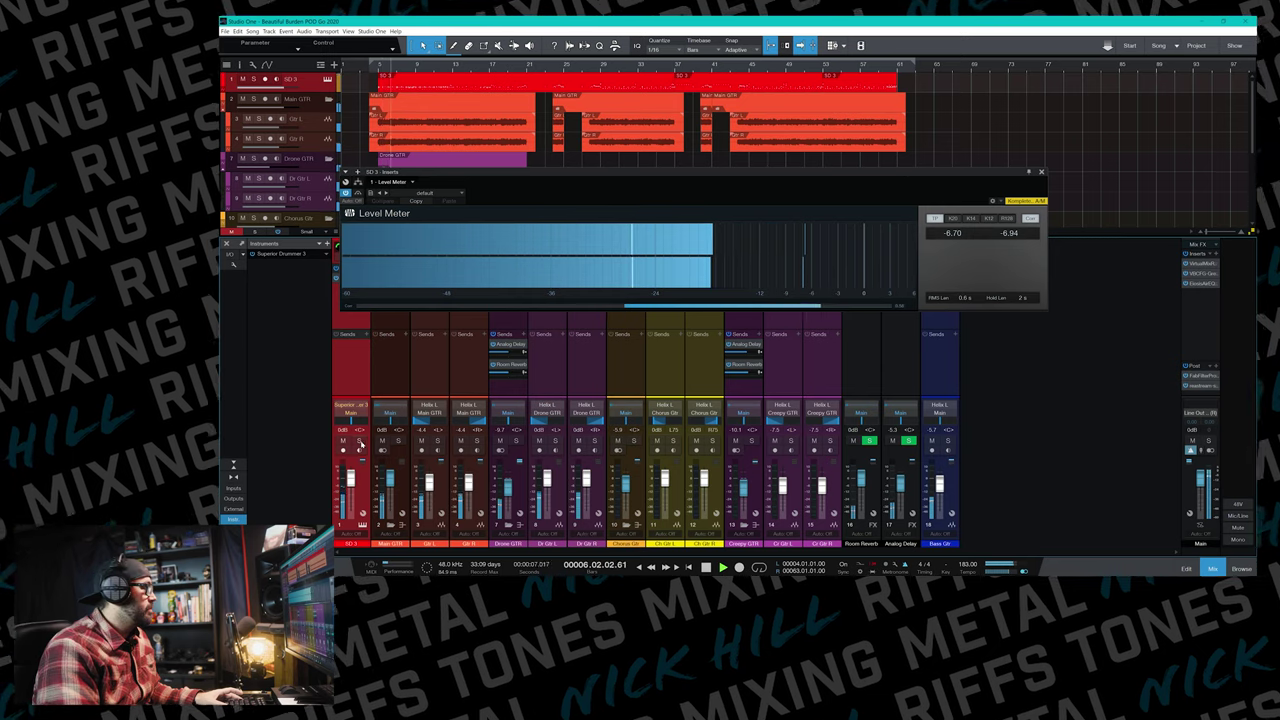
click(358, 441)
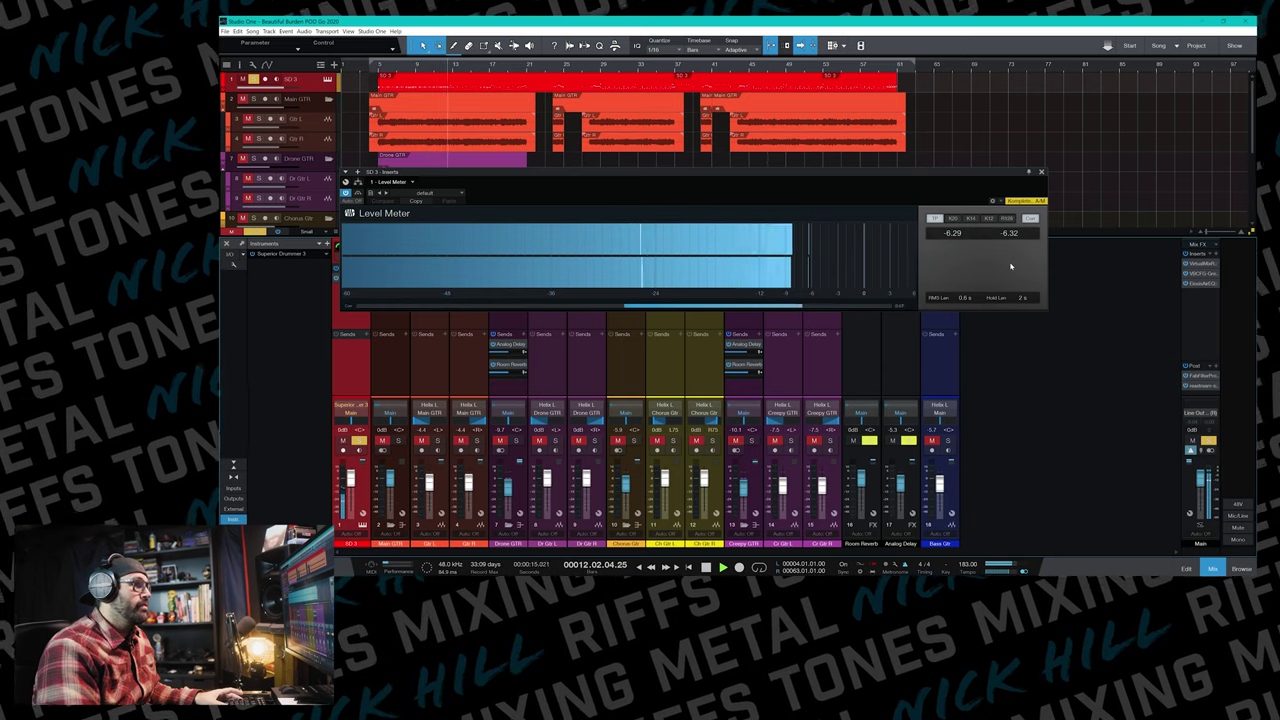
key(space)
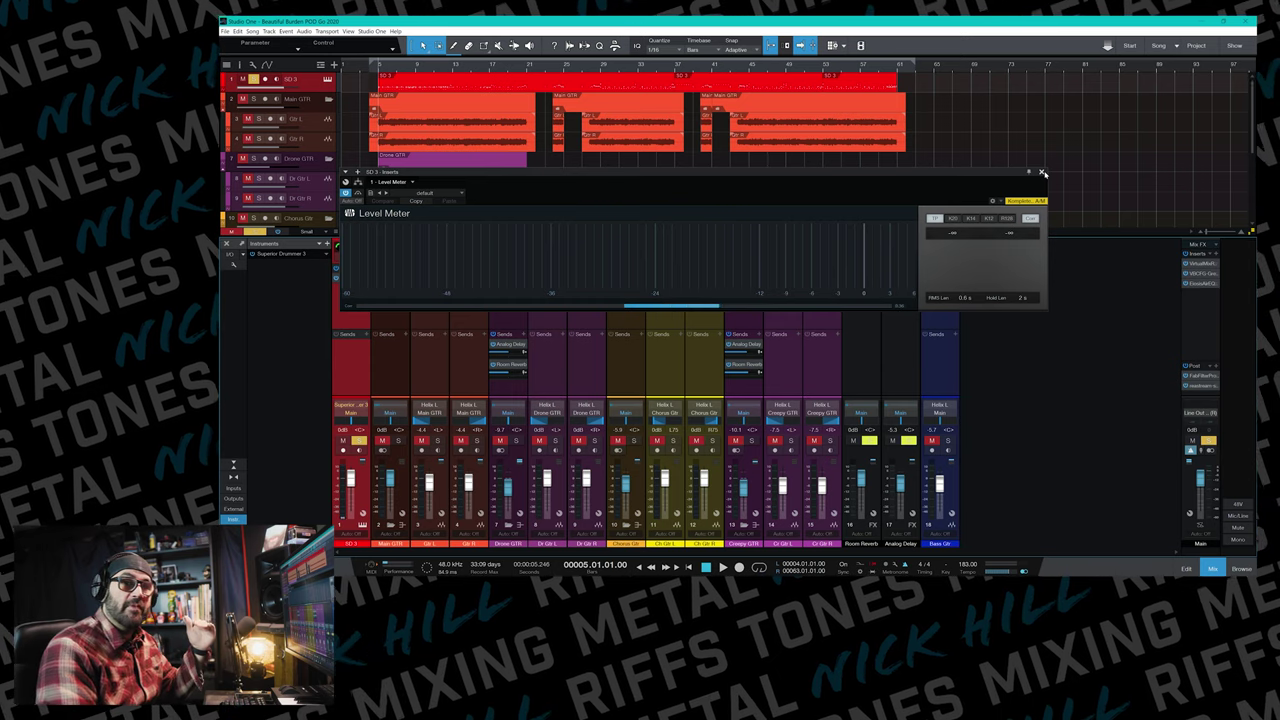
click(1042, 173)
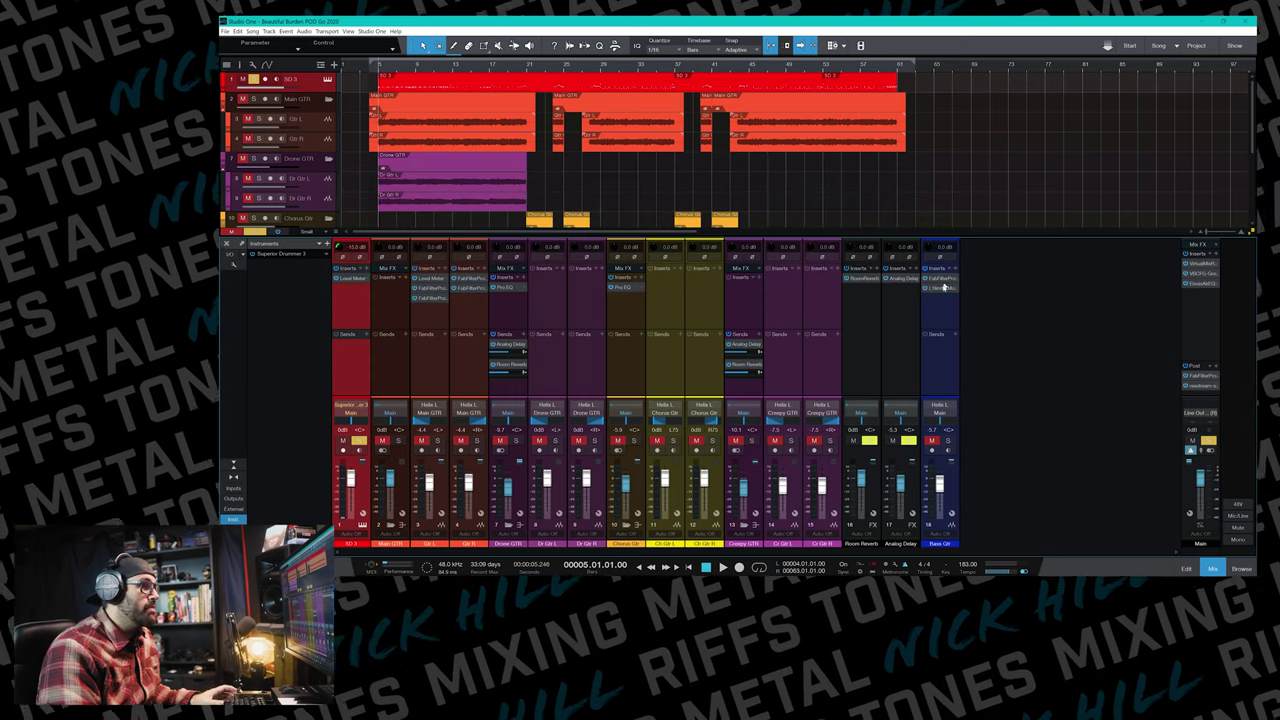
Copy the SD 3 Level Meter to the Bass Gtr channel, solo it and check the bass level in an enlarged meter during playback.
drag(349, 282, 938, 283)
click(941, 361)
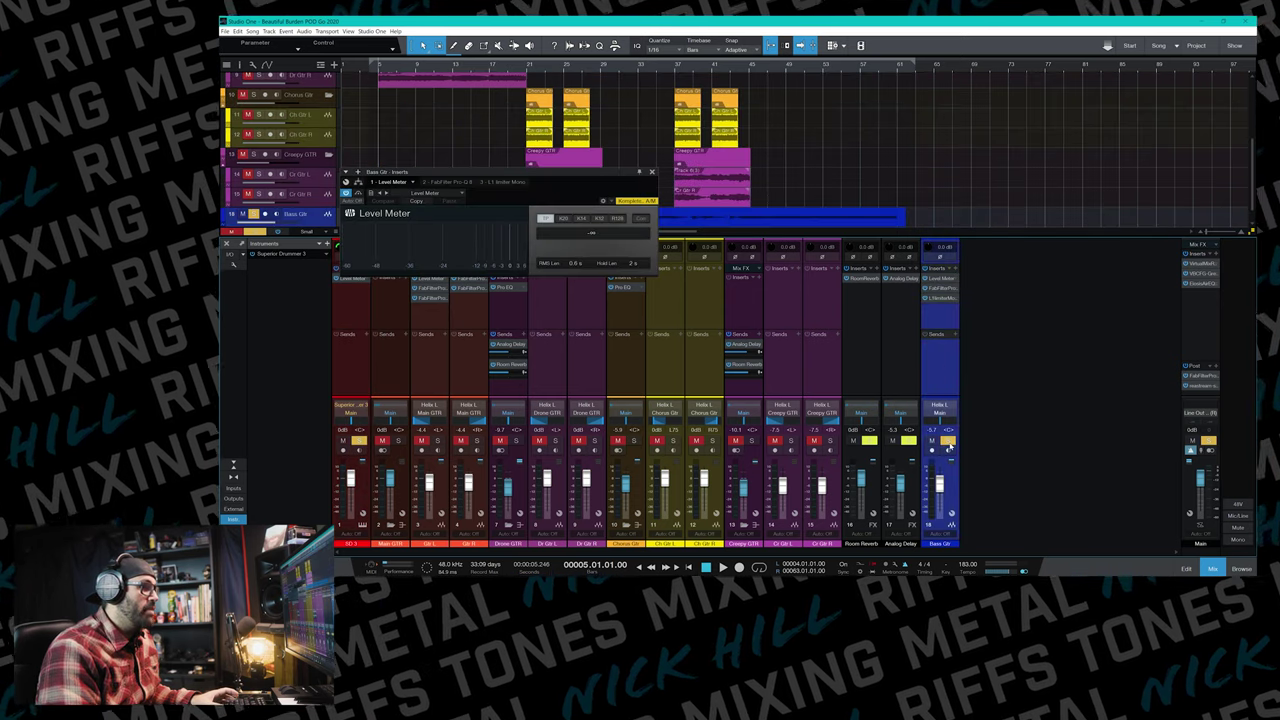
key(space)
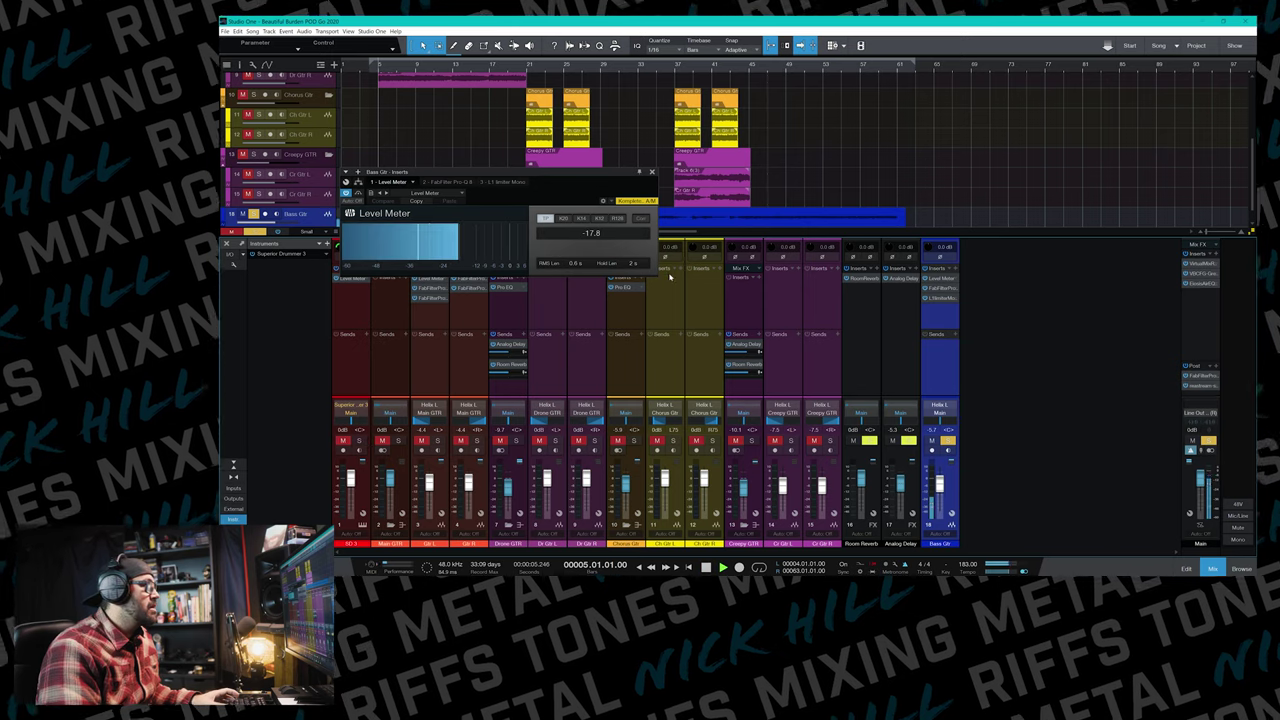
drag(655, 270, 1064, 341)
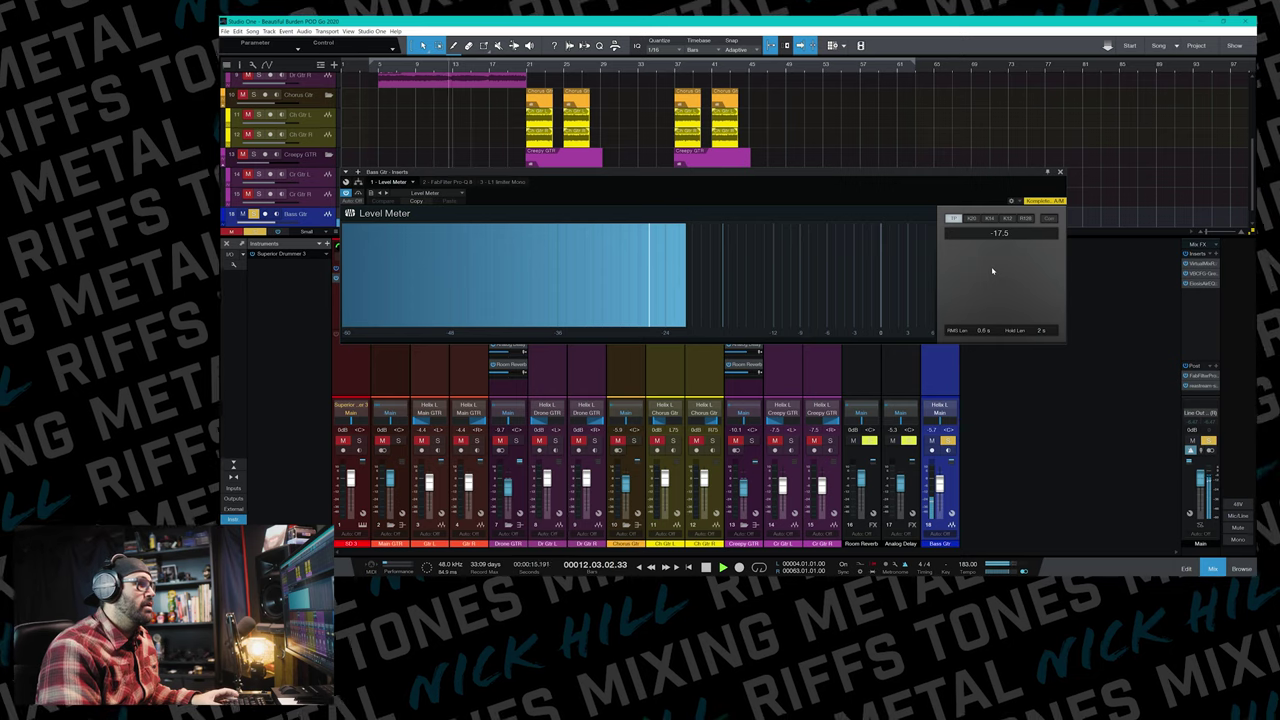
key(space)
click(1060, 172)
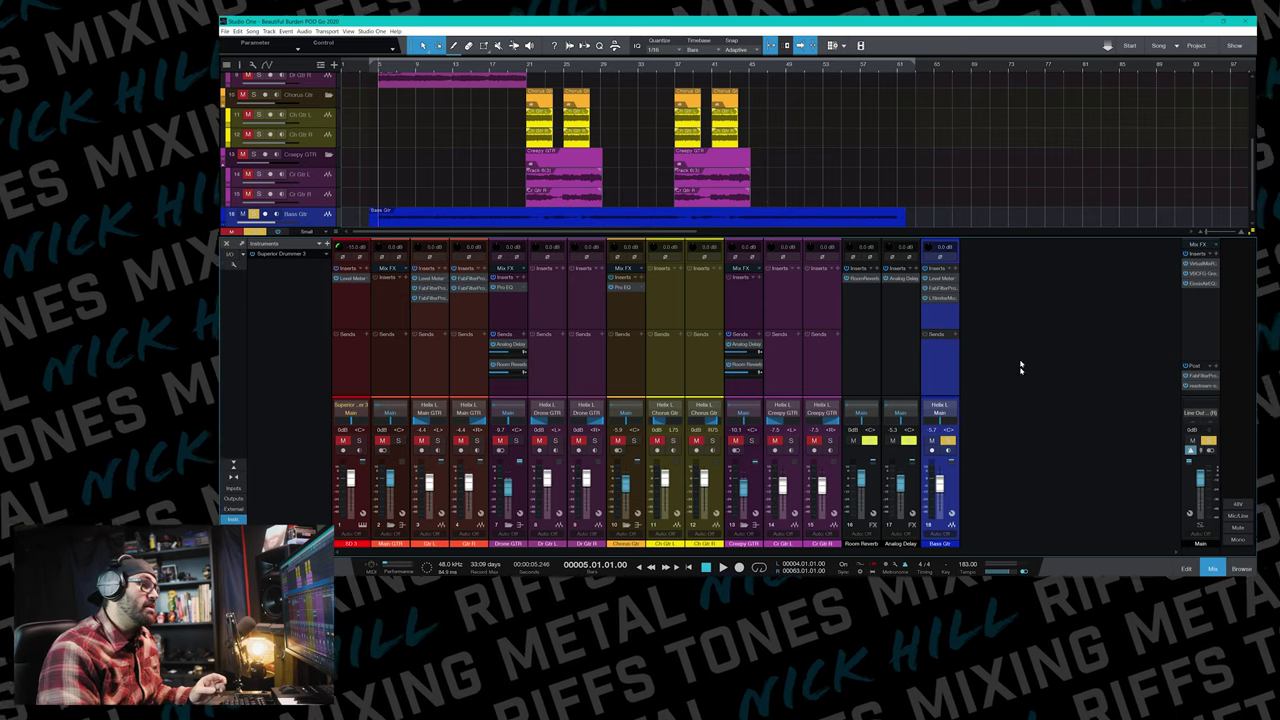
click(949, 440)
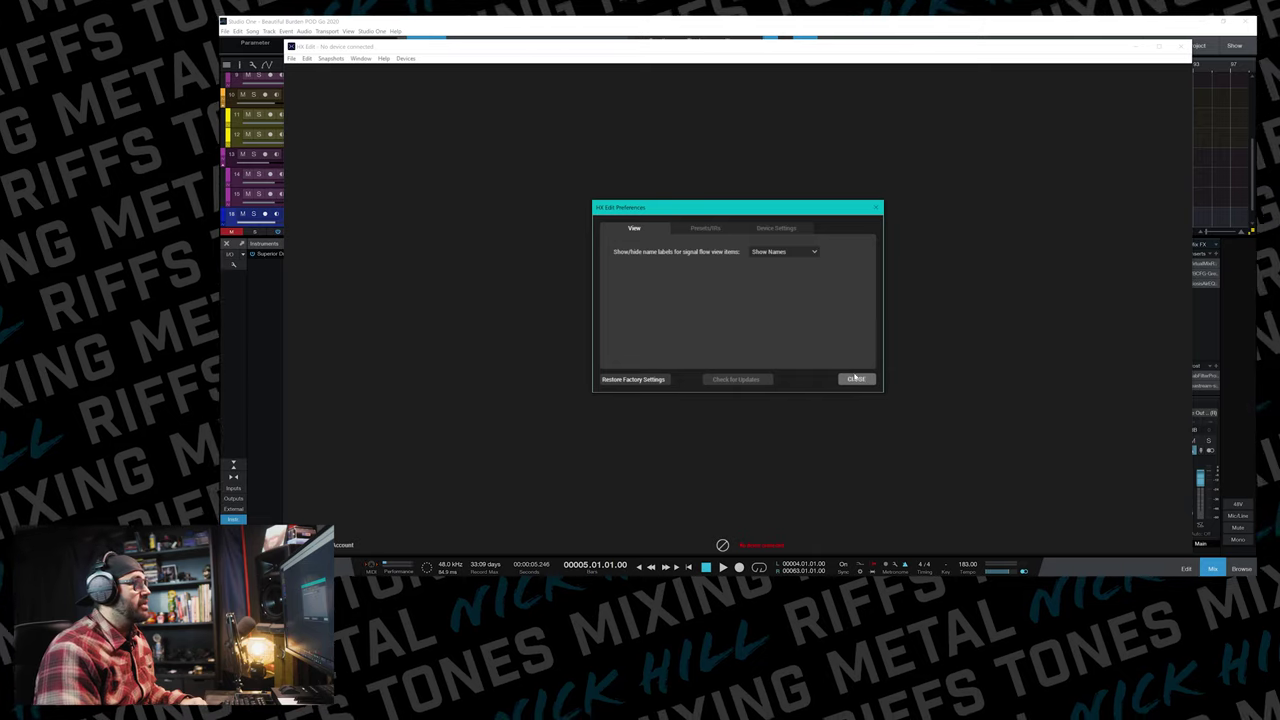
Switch to HX Edit, dismiss its preferences and connect to the Helix Rack.
click(855, 378)
click(405, 58)
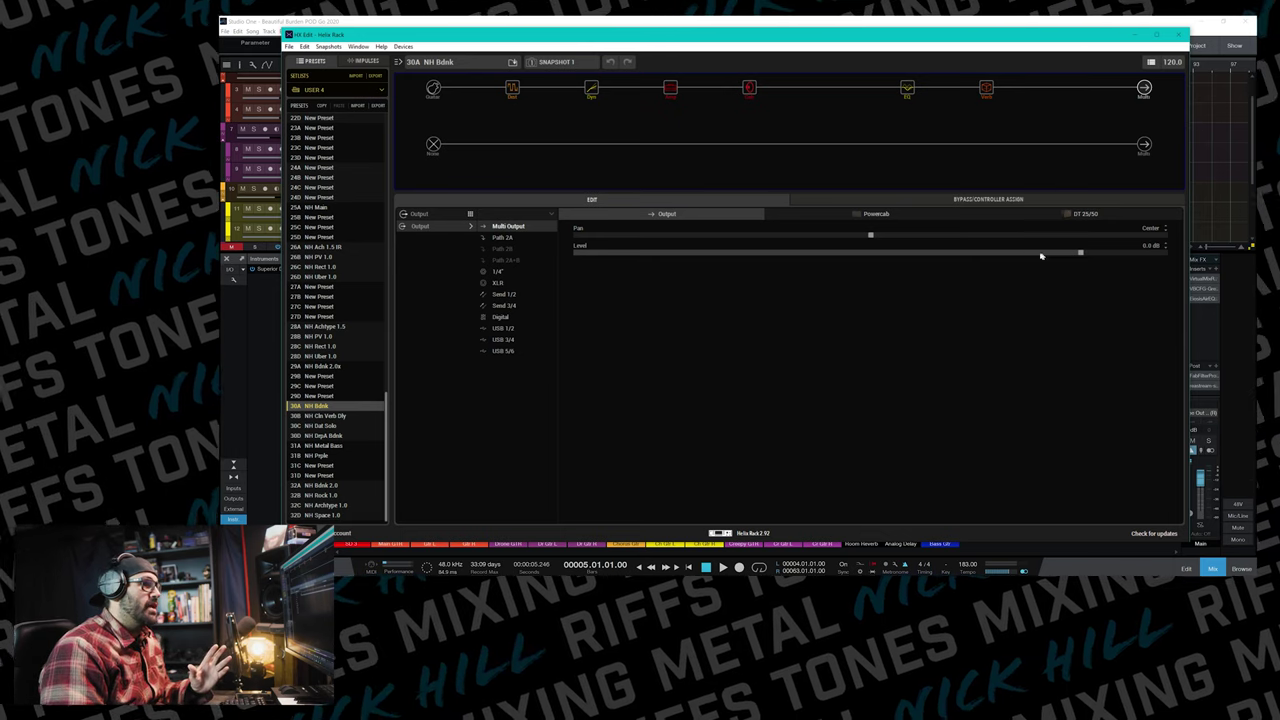
Try lowering the Multi Output level of the NH Bdnk preset to about -6.8 dB, and undo the change.
click(1079, 253)
drag(1071, 255, 1044, 254)
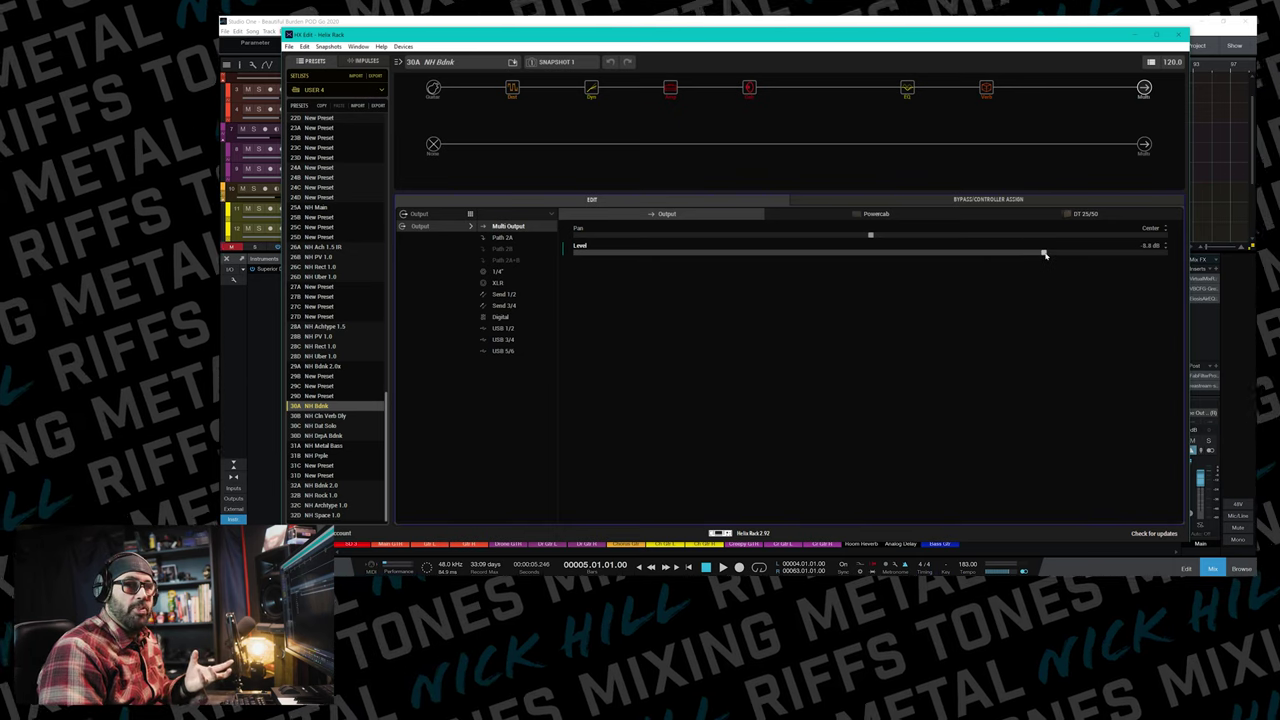
drag(1044, 255, 1054, 254)
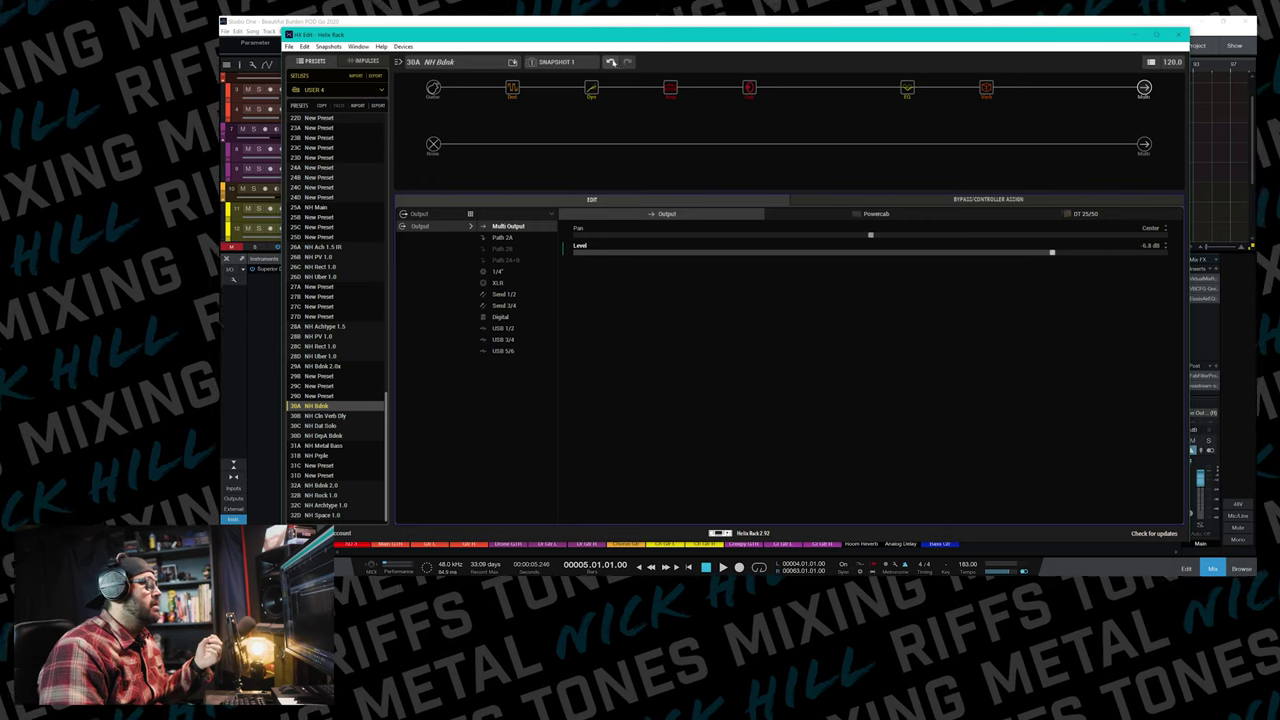
click(610, 61)
Examine the level settings of the preset's Room reverb, Parametric EQ, output and Line 6 Badonk amp blocks, and return to Studio One.
click(985, 90)
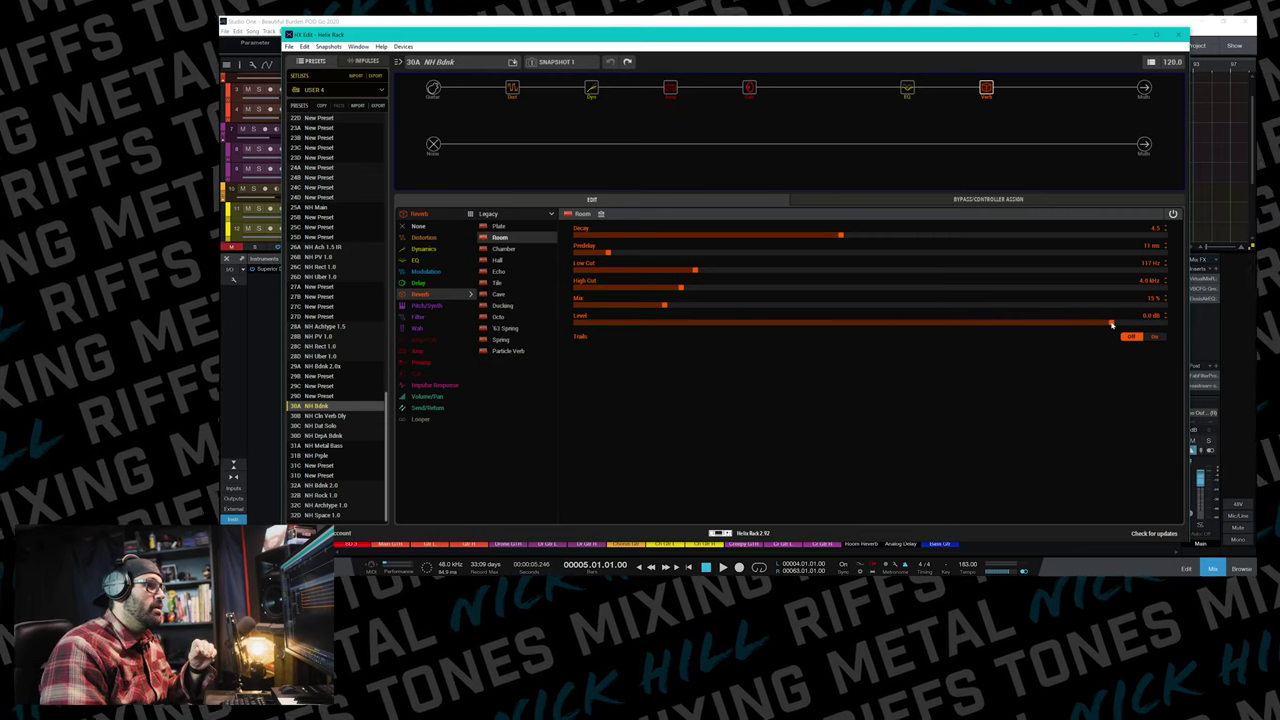
click(907, 88)
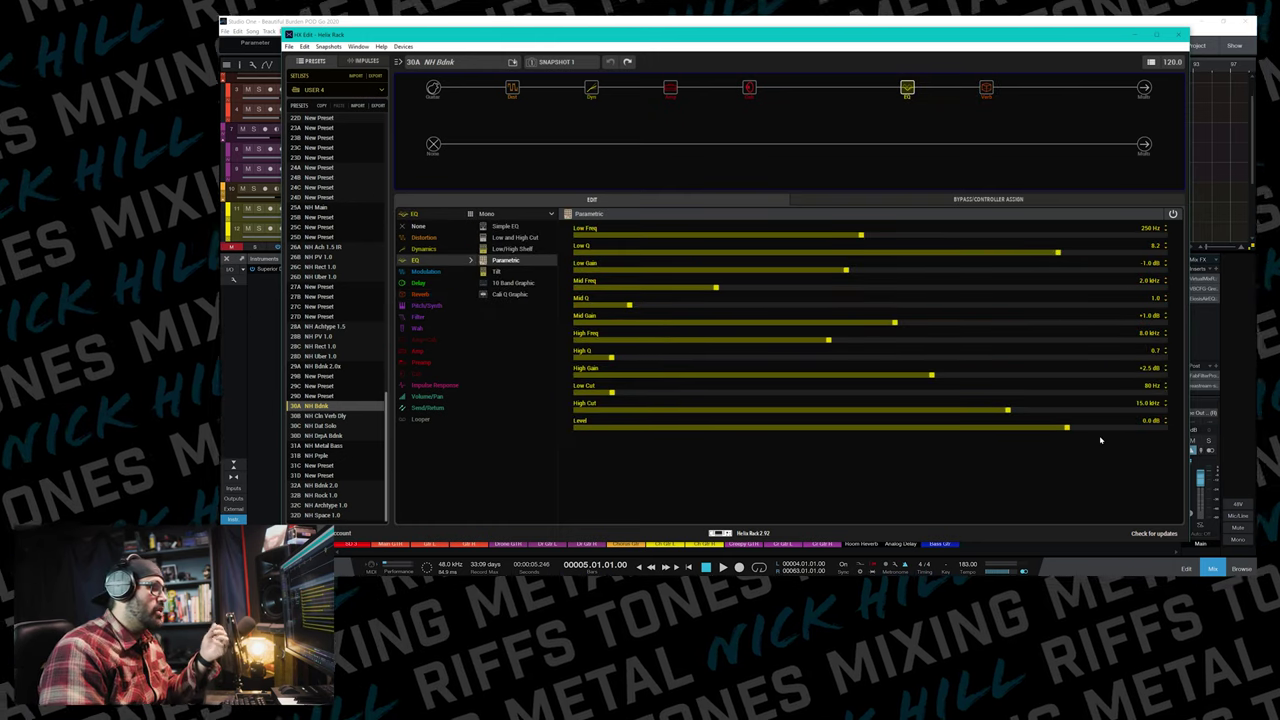
click(1144, 88)
click(907, 88)
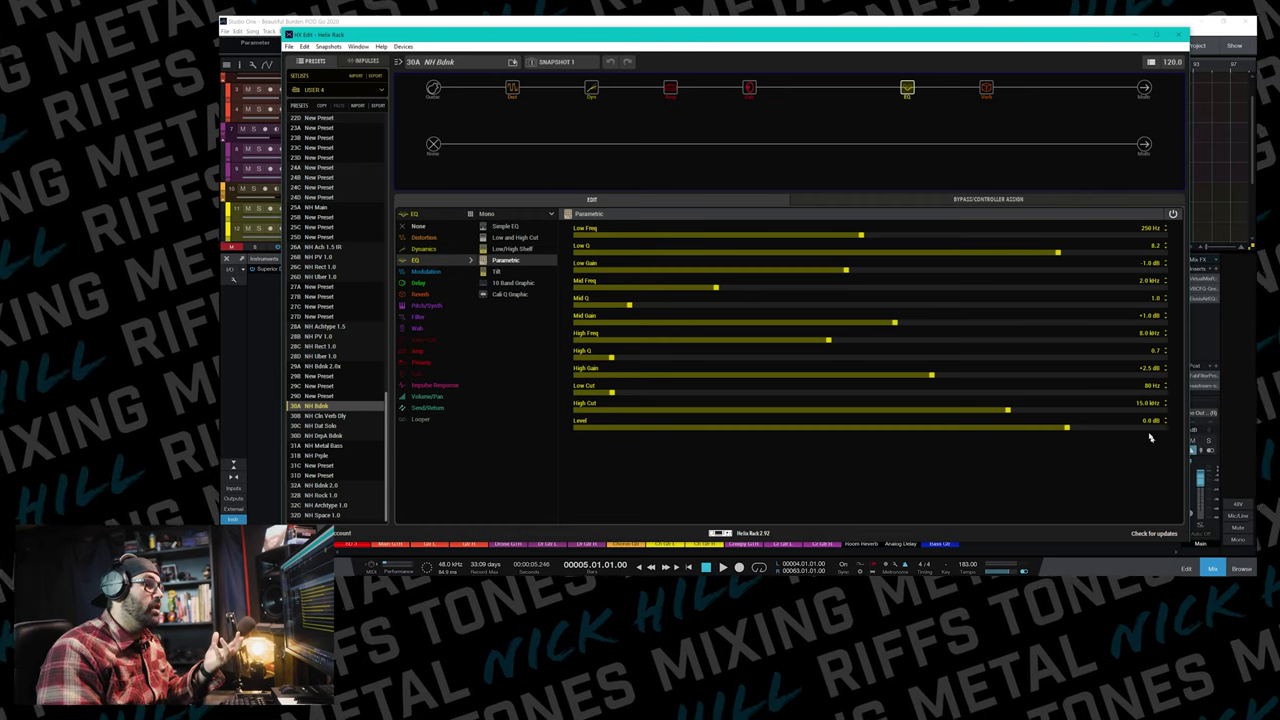
click(670, 86)
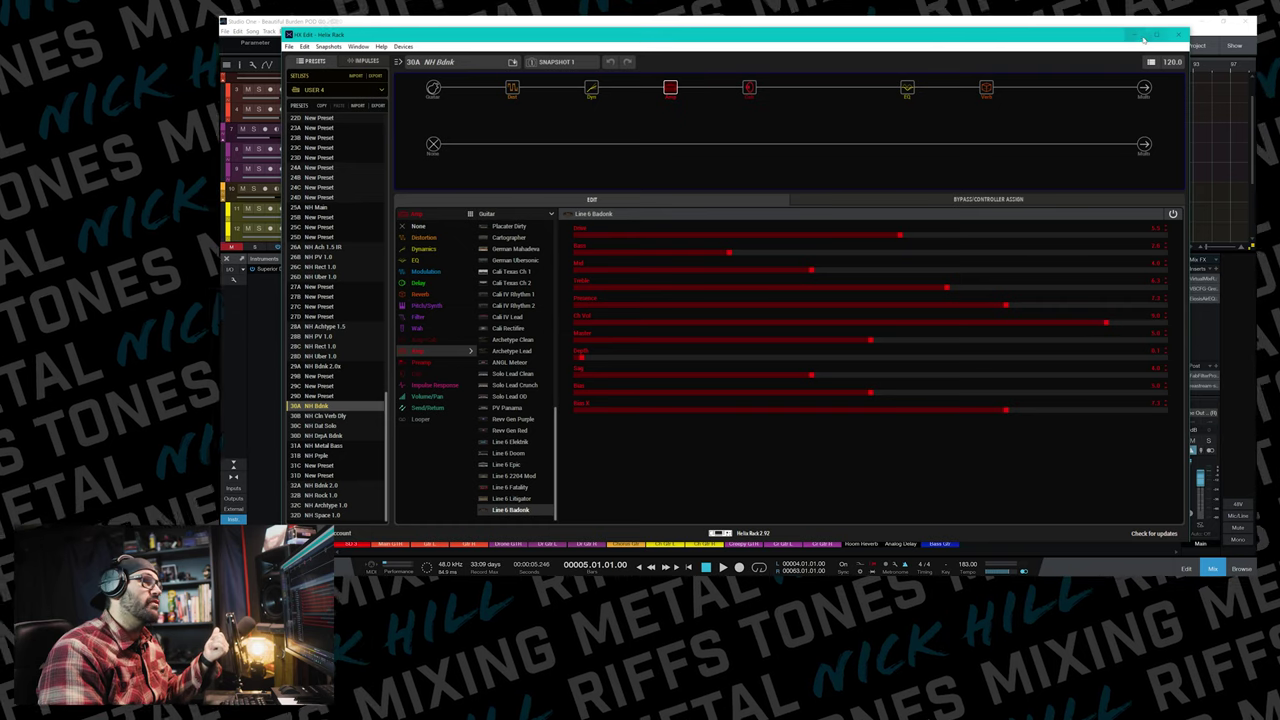
click(1142, 37)
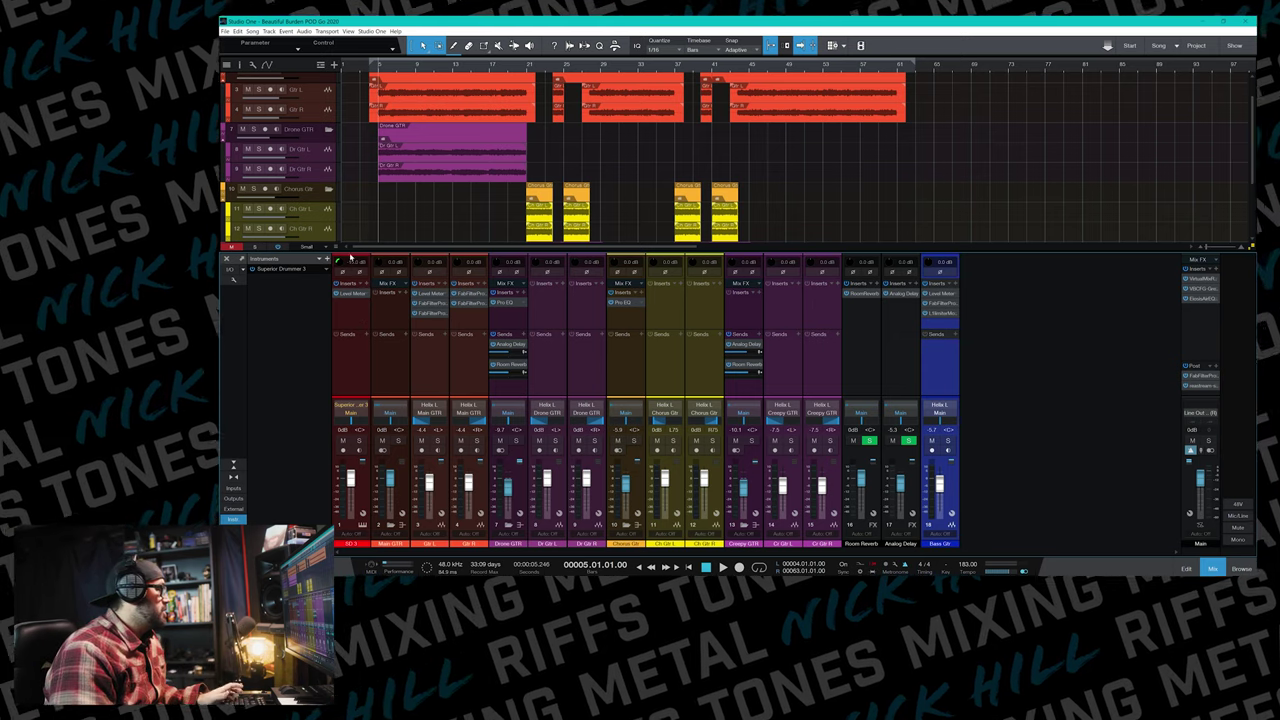
Open Superior Drummer 3 from the SD 3 channel and examine its mixer channels, buses and outputs.
click(352, 396)
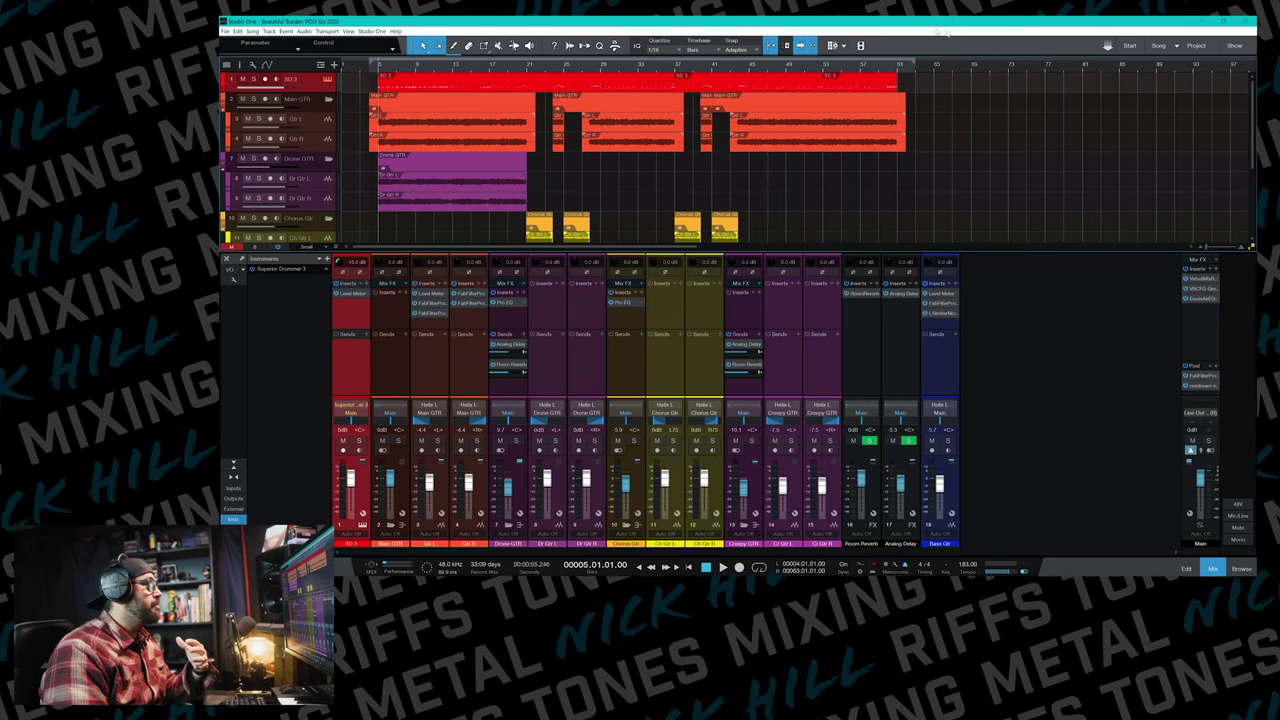
key(F11)
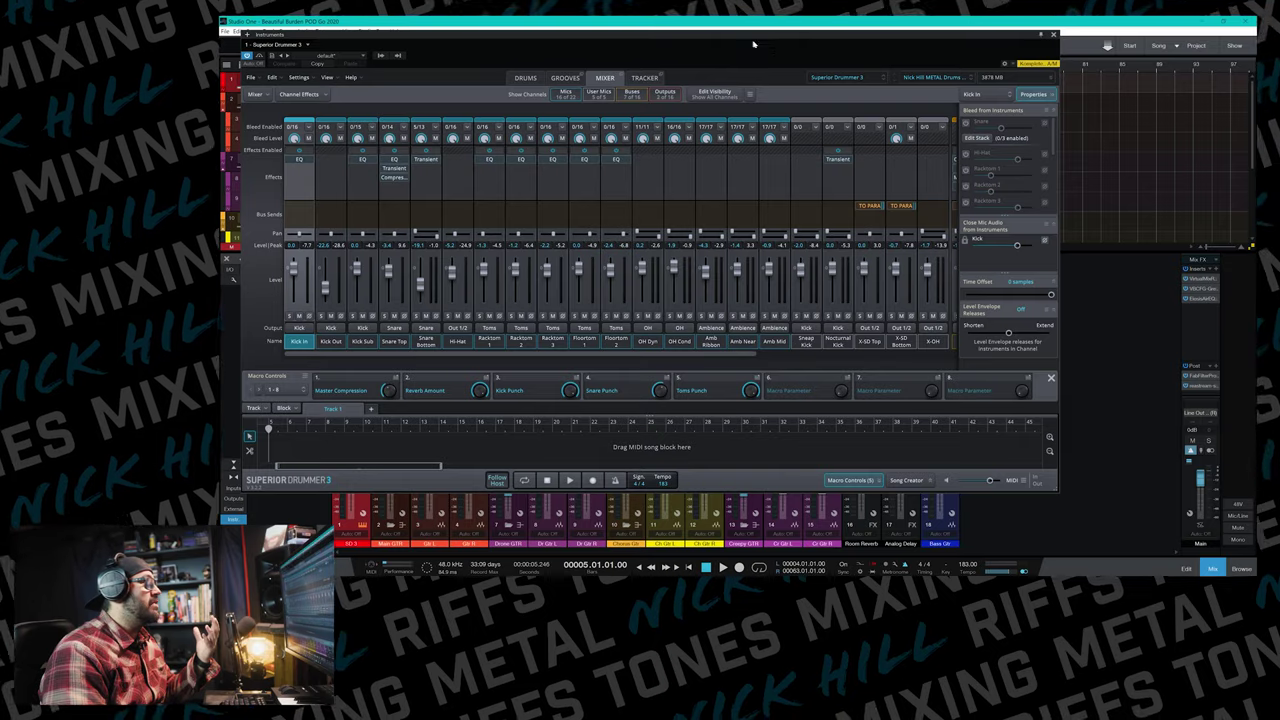
drag(754, 44, 822, 64)
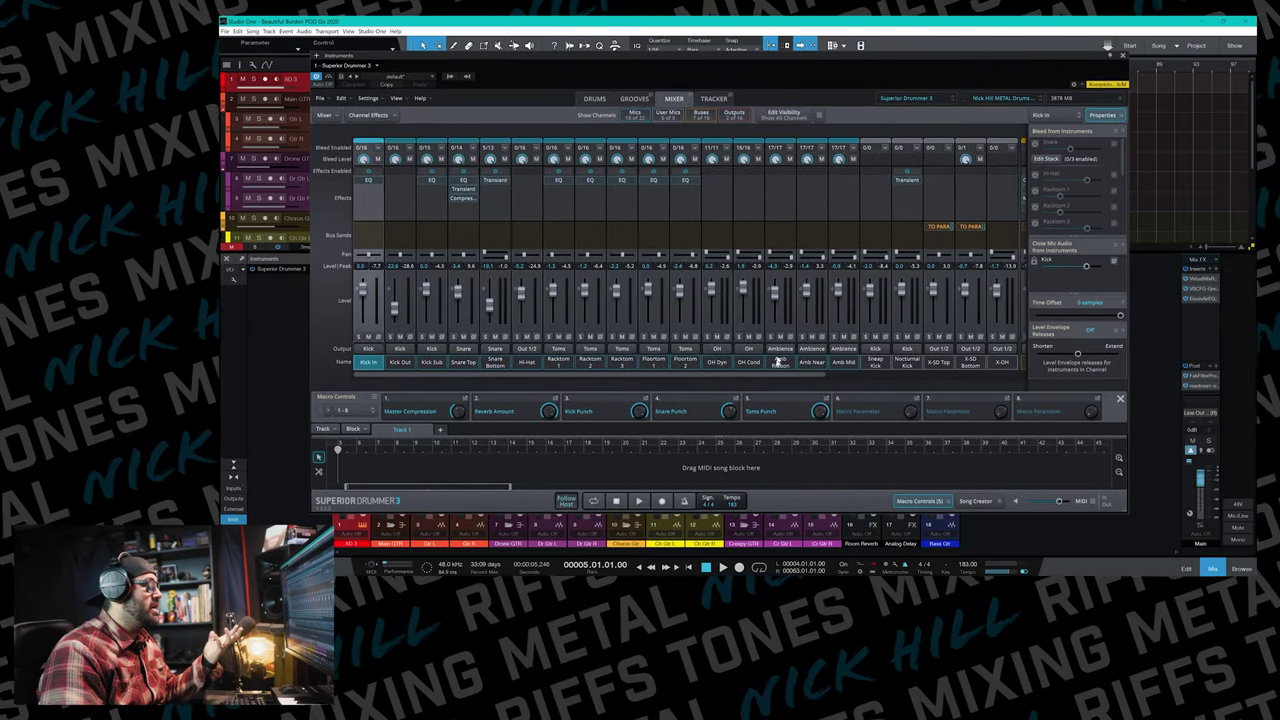
drag(725, 376, 966, 380)
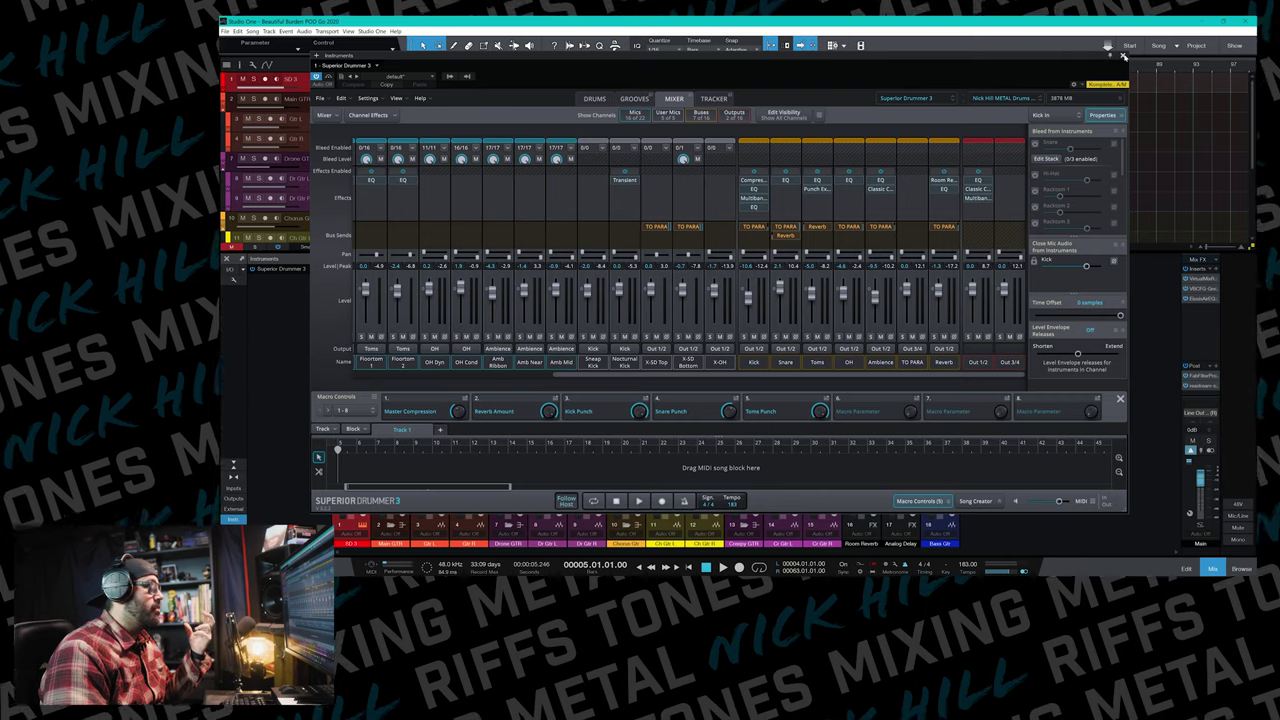
click(1123, 56)
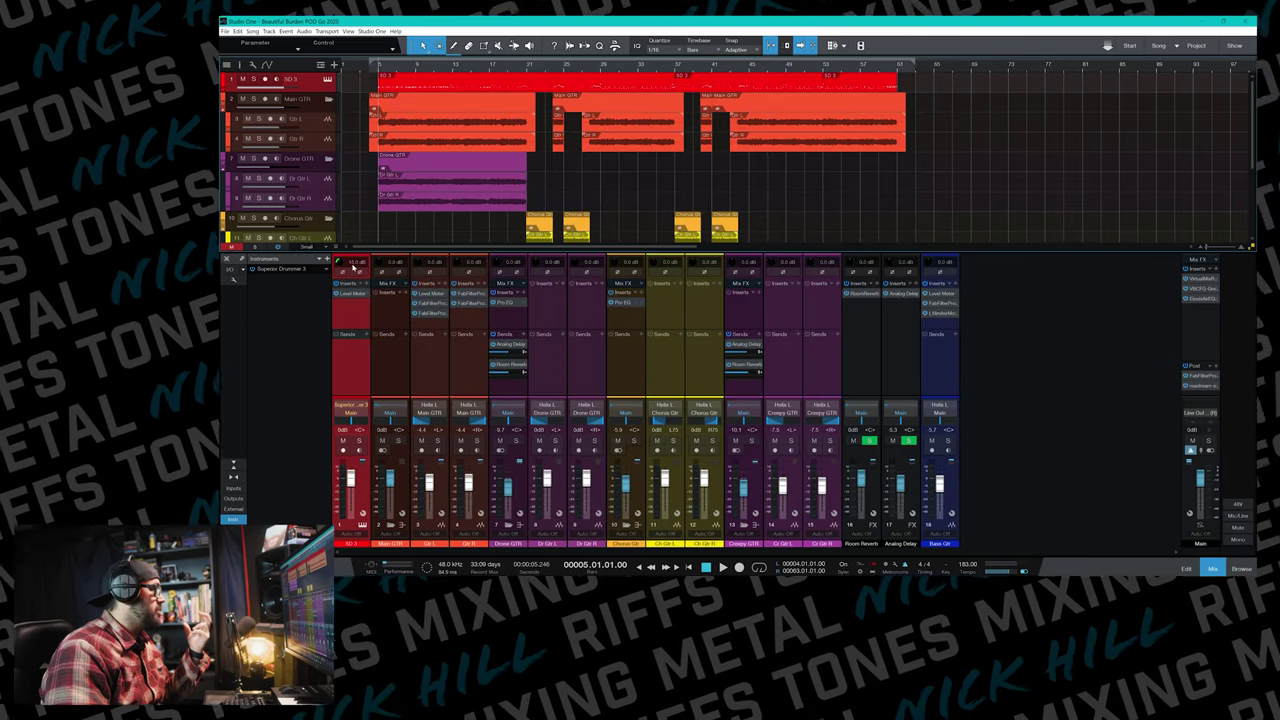
Set the SD 3 channel's input gain to -15.0 dB.
scroll(338, 260, down, 10)
scroll(338, 258, up, 2)
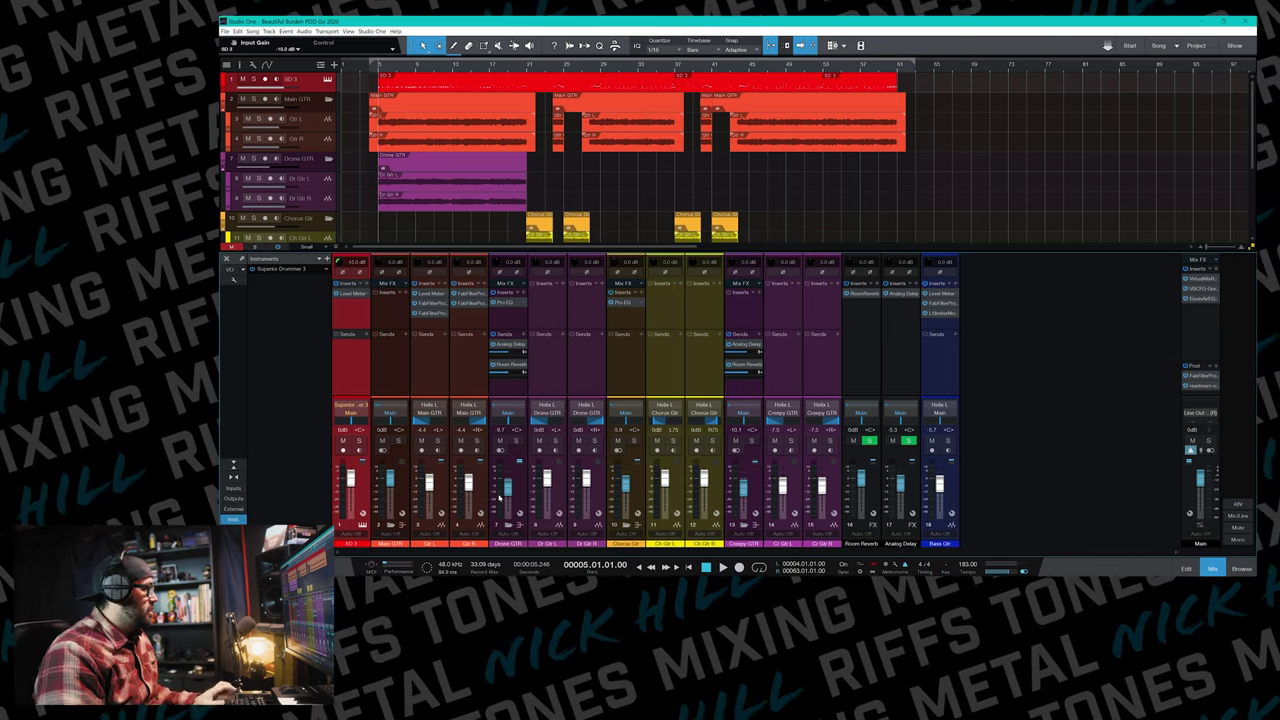
Remove the Level Meter inserts from the Gtr L, SD 3 and Bass Gtr channels.
right_click(442, 292)
click(403, 326)
right_click(368, 293)
click(411, 395)
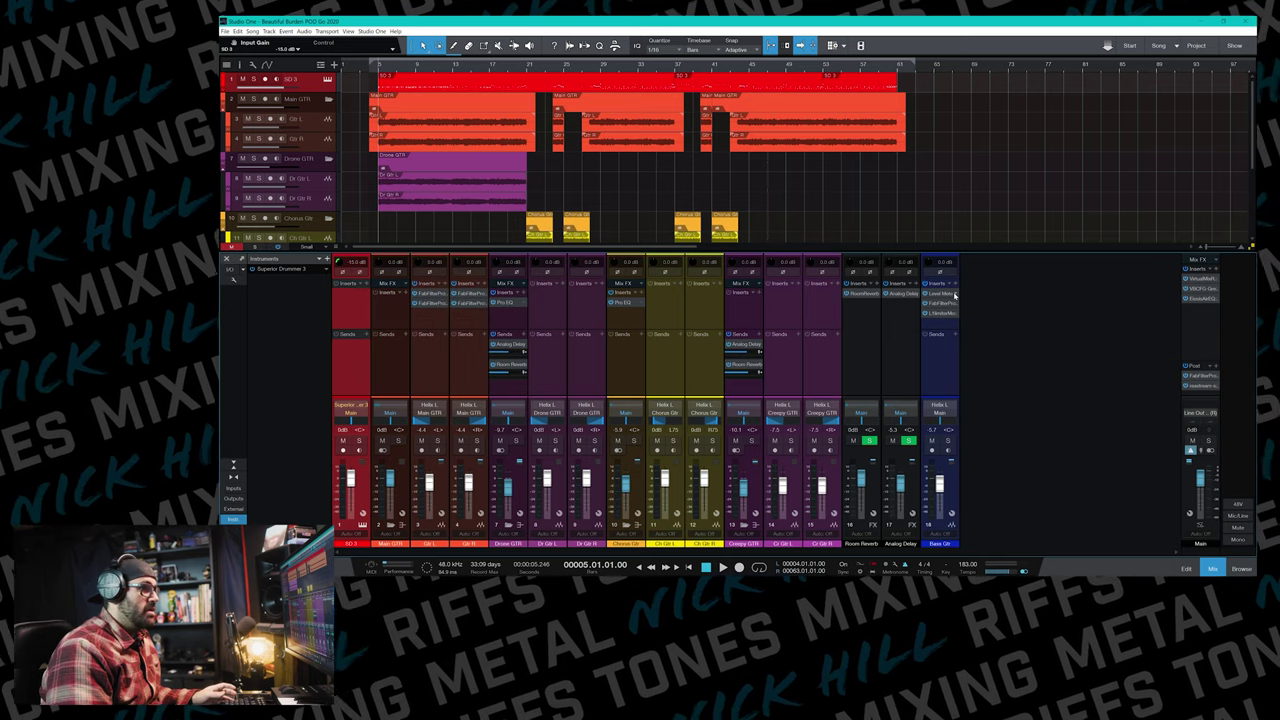
right_click(951, 295)
click(983, 394)
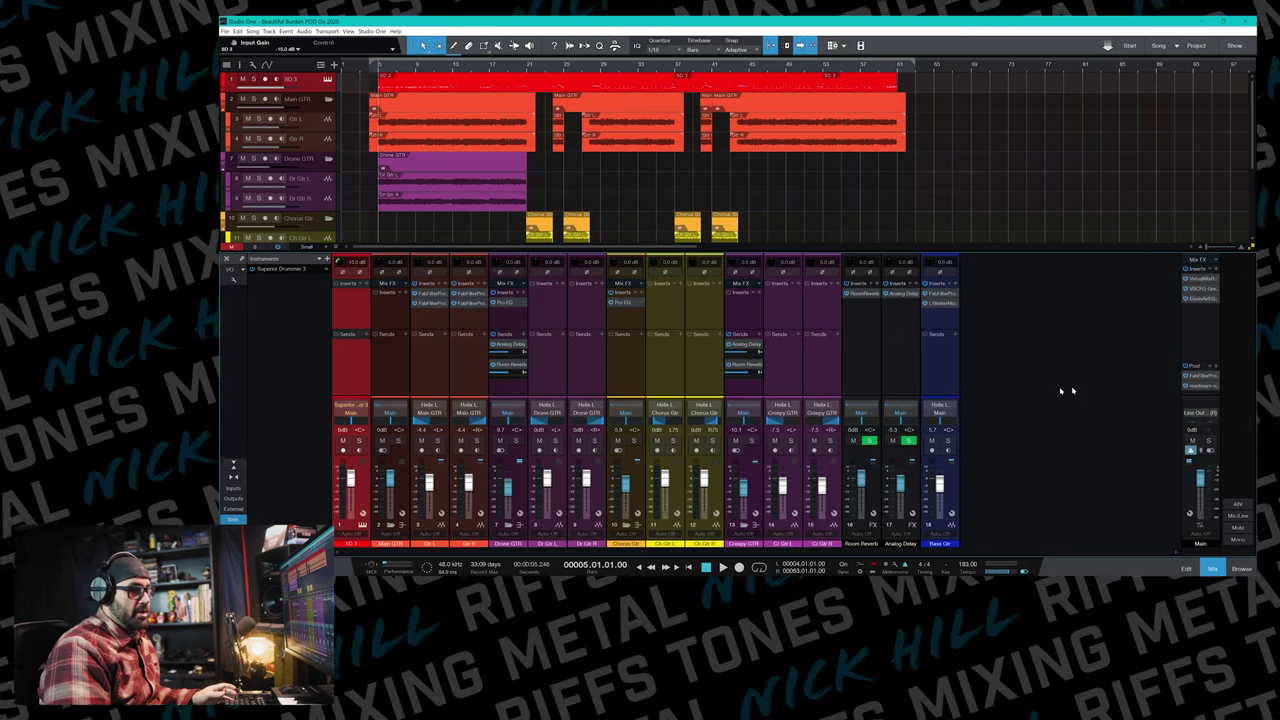
Find Mixtool among the browser's effects and insert it on the SD 3 channel.
click(1240, 568)
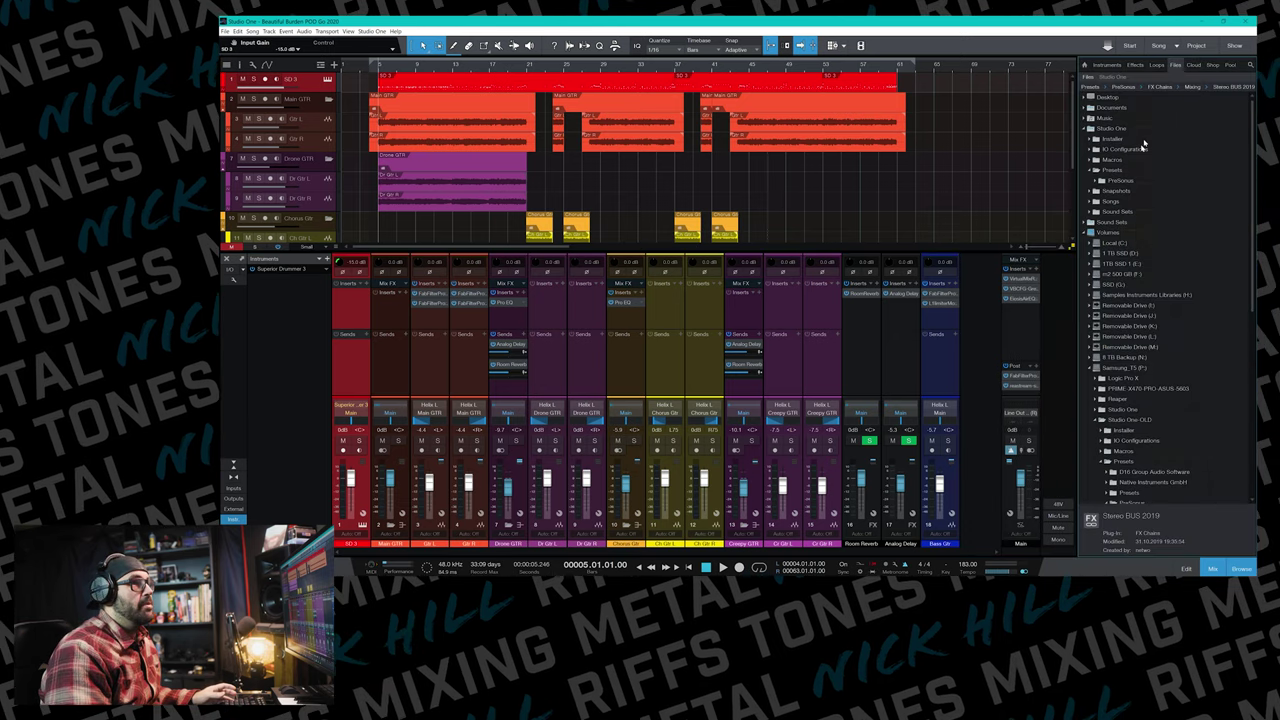
click(1134, 64)
click(1145, 228)
drag(1118, 232, 366, 302)
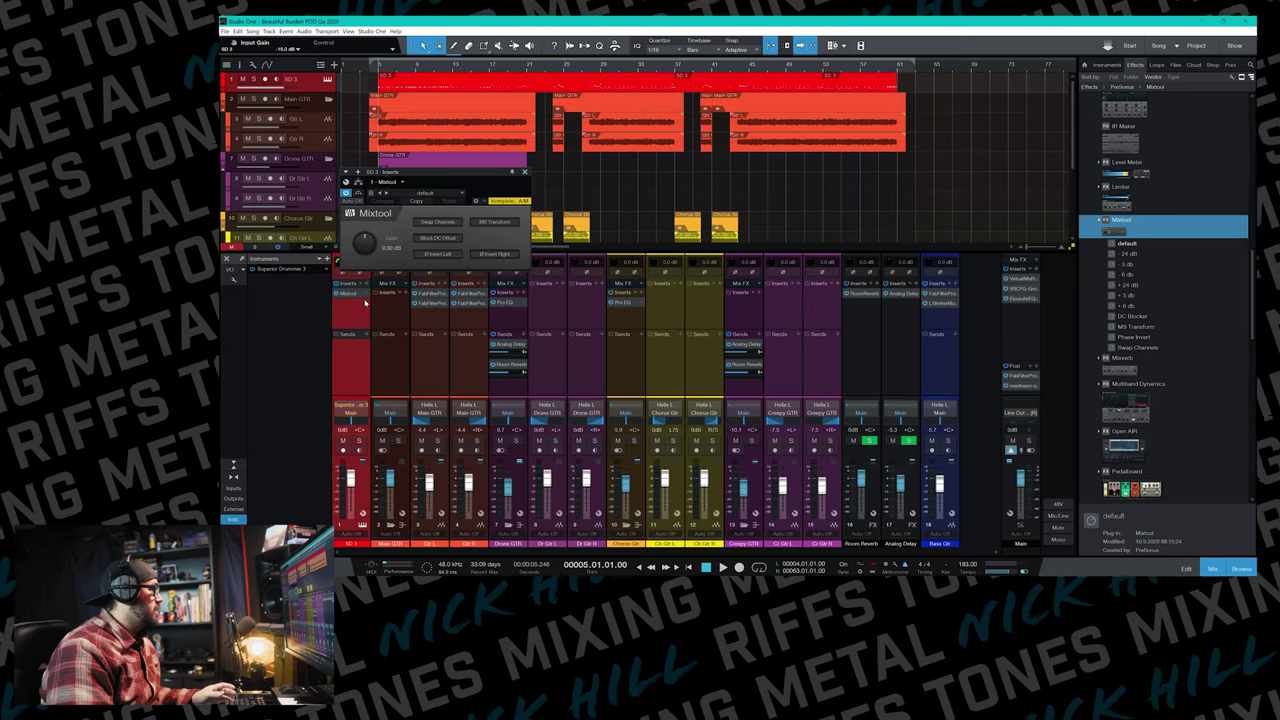
Try lowering and raising the Mixtool gain, and move the SD 3 channel fader down before resetting it to 0 dB.
mouse_move(362, 258)
mouse_down()
mouse_move(368, 236)
mouse_move(369, 270)
mouse_move(367, 259)
mouse_up()
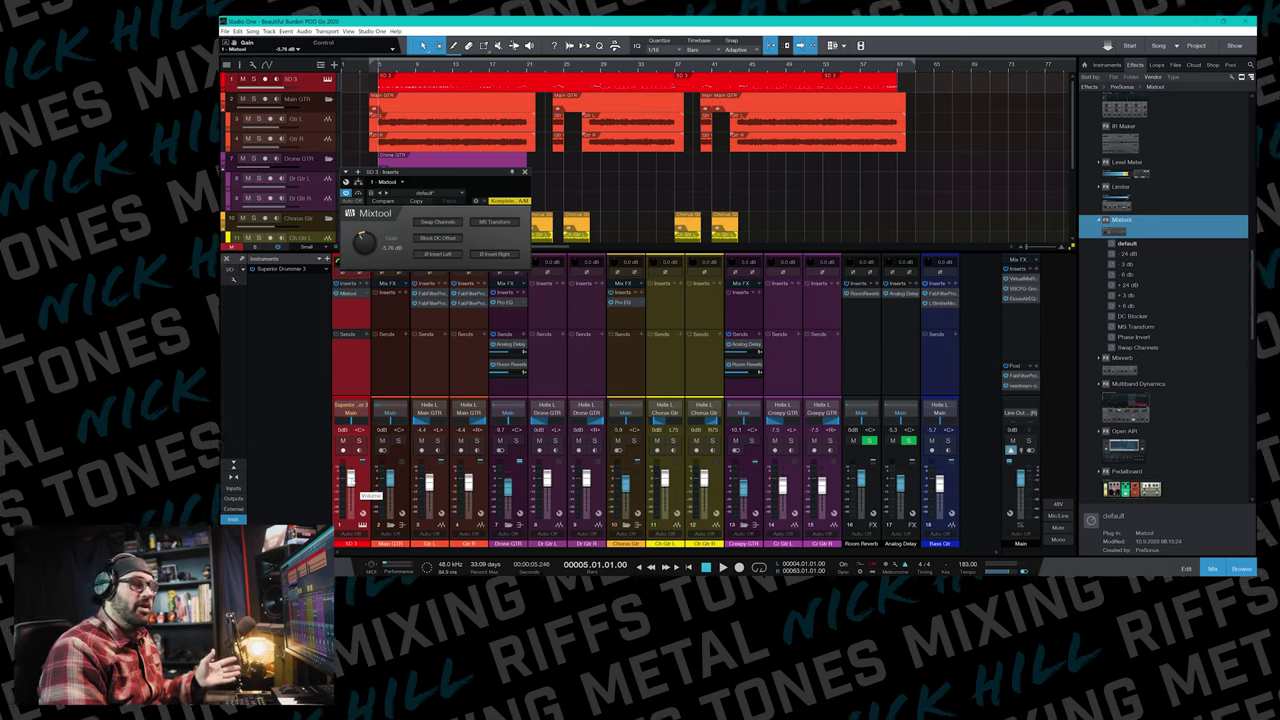
drag(366, 252, 368, 242)
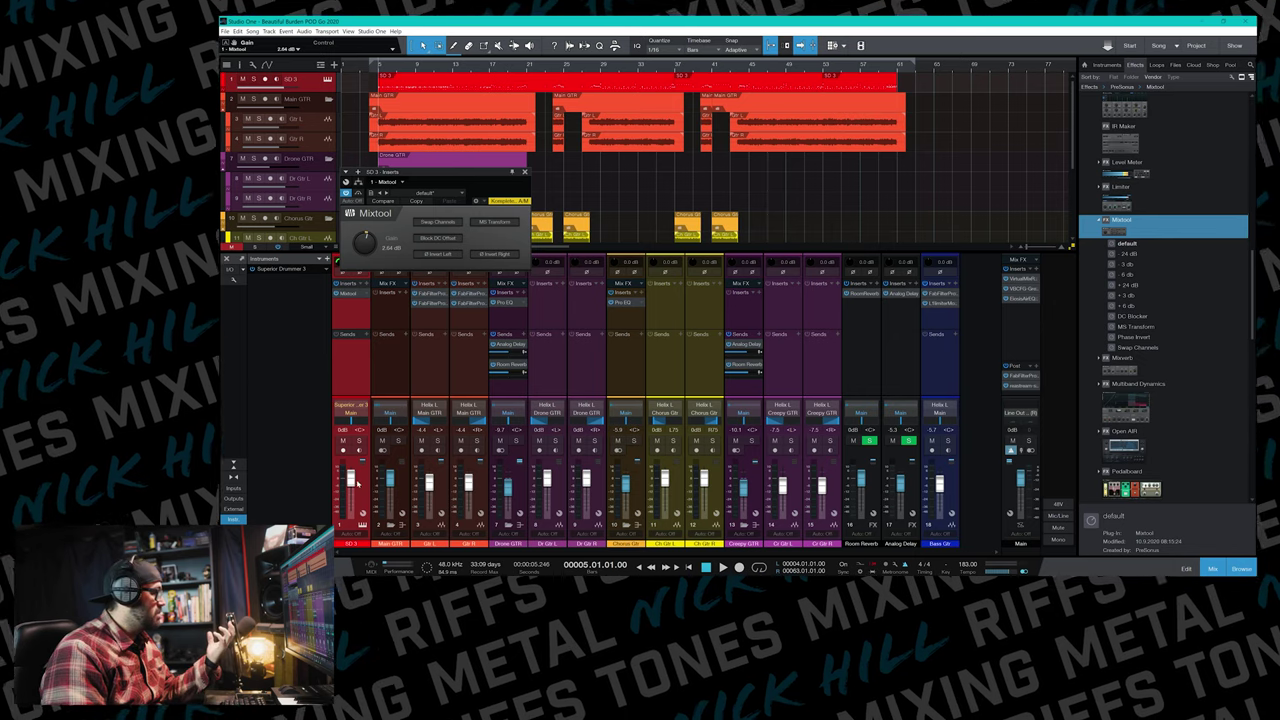
mouse_move(351, 481)
mouse_down()
mouse_move(352, 514)
mouse_move(351, 492)
mouse_up()
ctrl+click(352, 492)
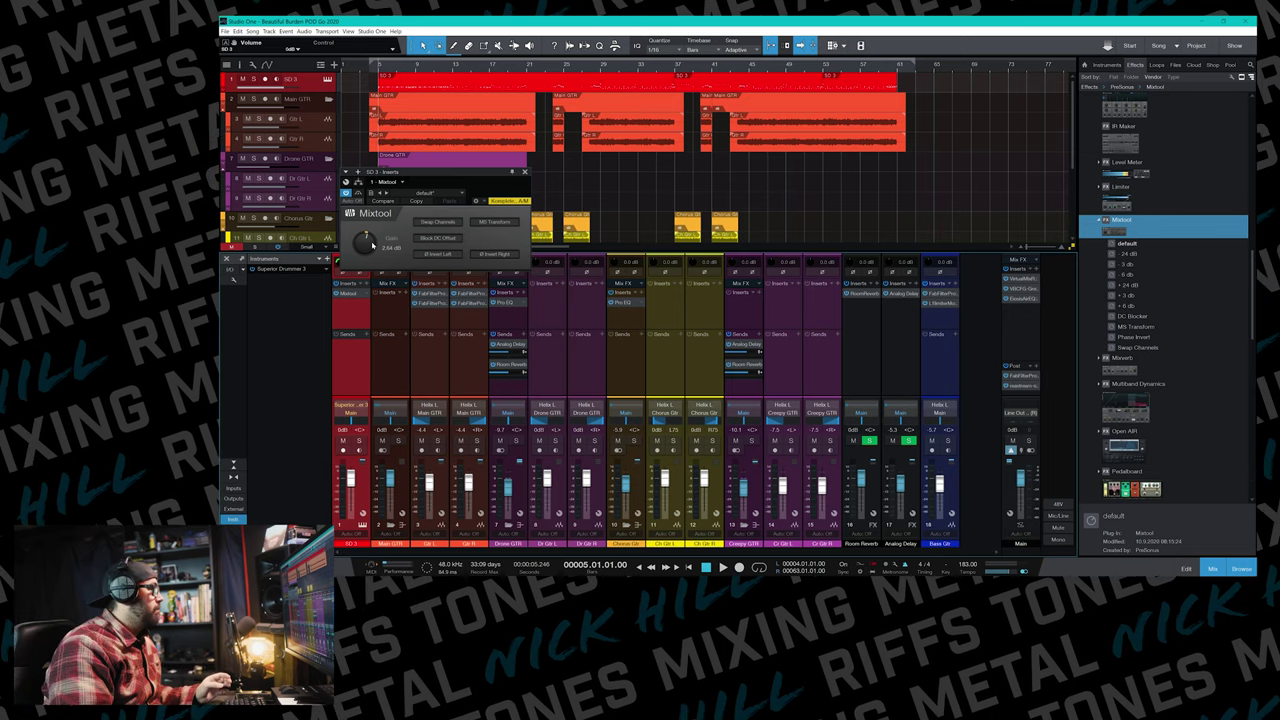
Close the Mixtool window and remove Mixtool from the SD 3 channel.
click(524, 172)
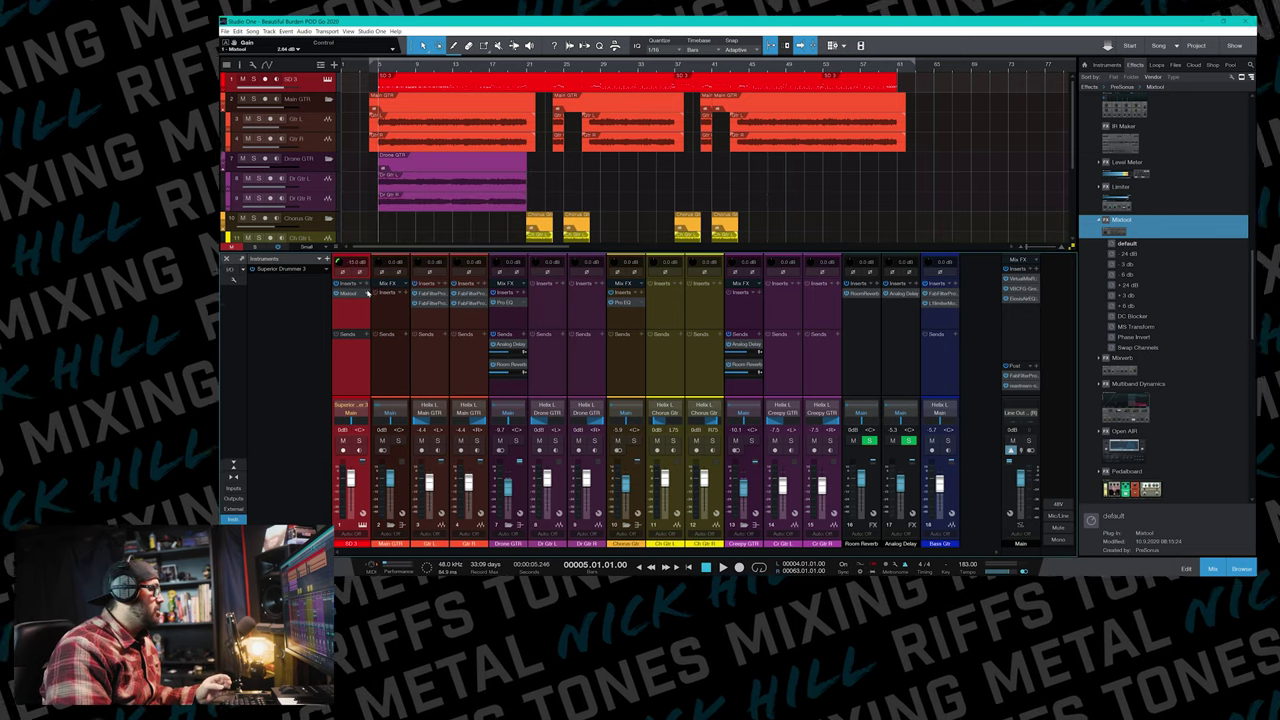
right_click(368, 292)
click(370, 396)
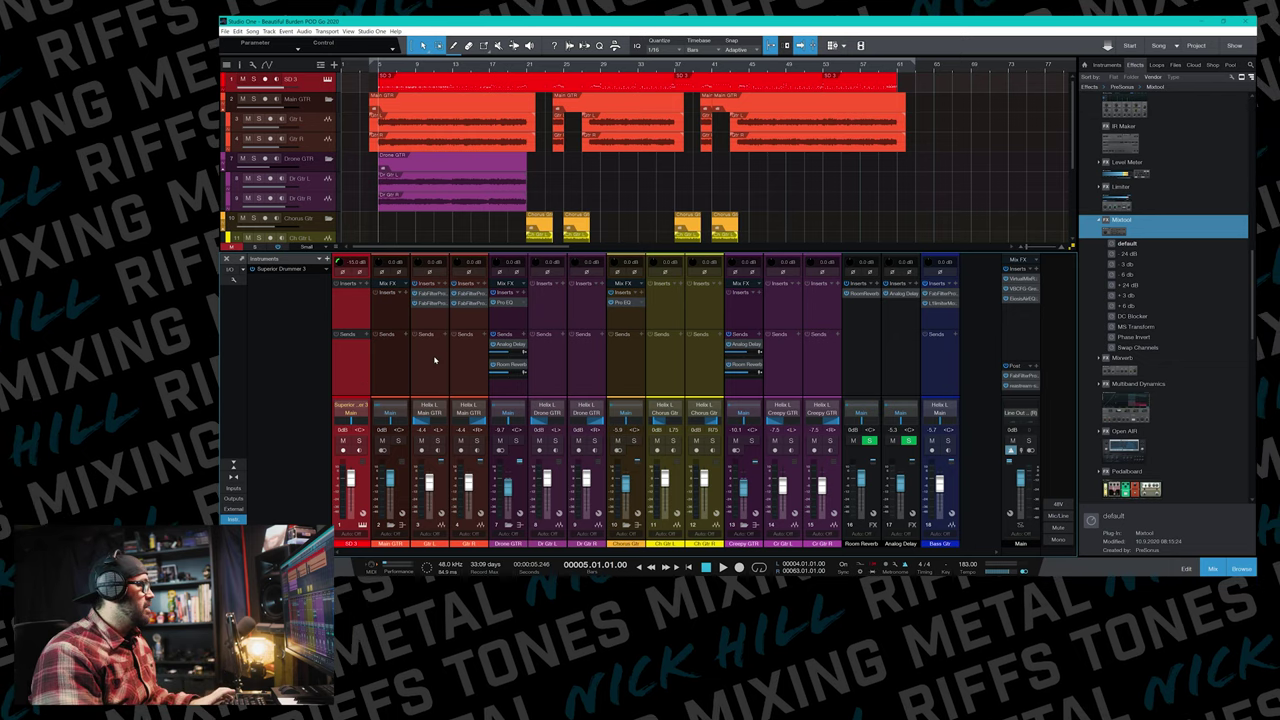
Solo the Gtr L and Gtr R channels together and briefly play back the rhythm guitars.
click(465, 362)
shift+click(436, 367)
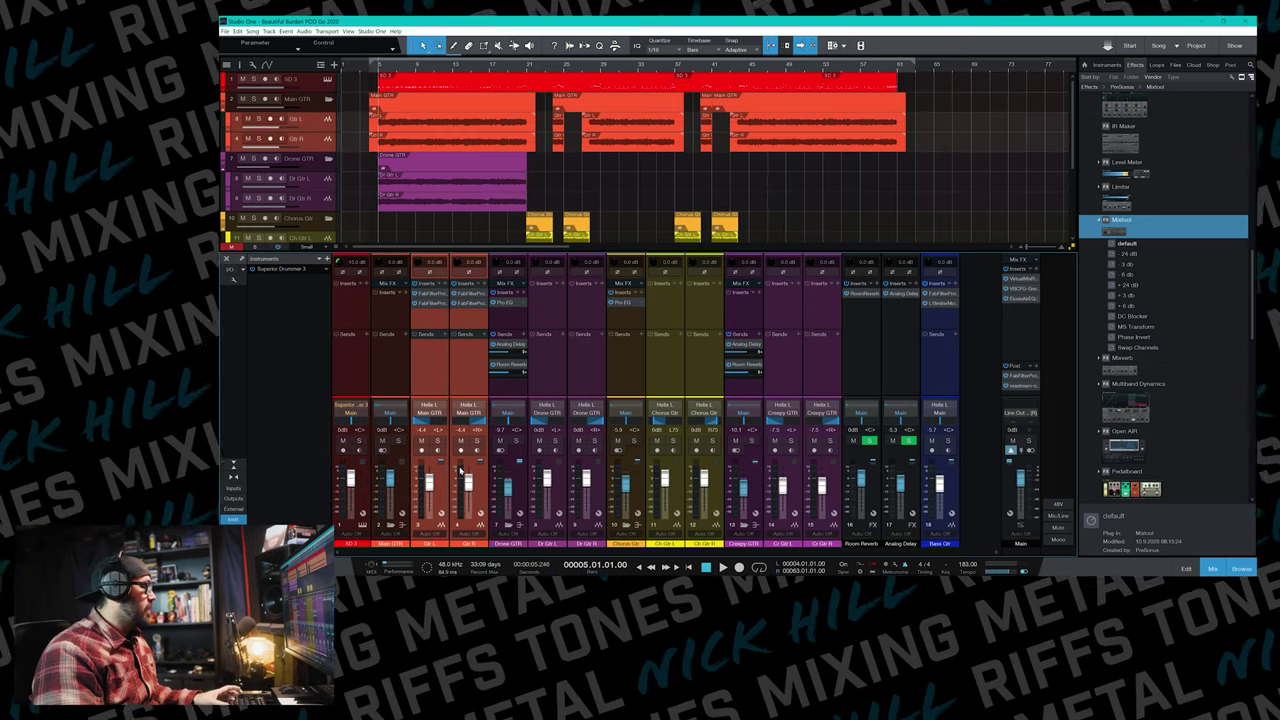
click(476, 441)
key(space)
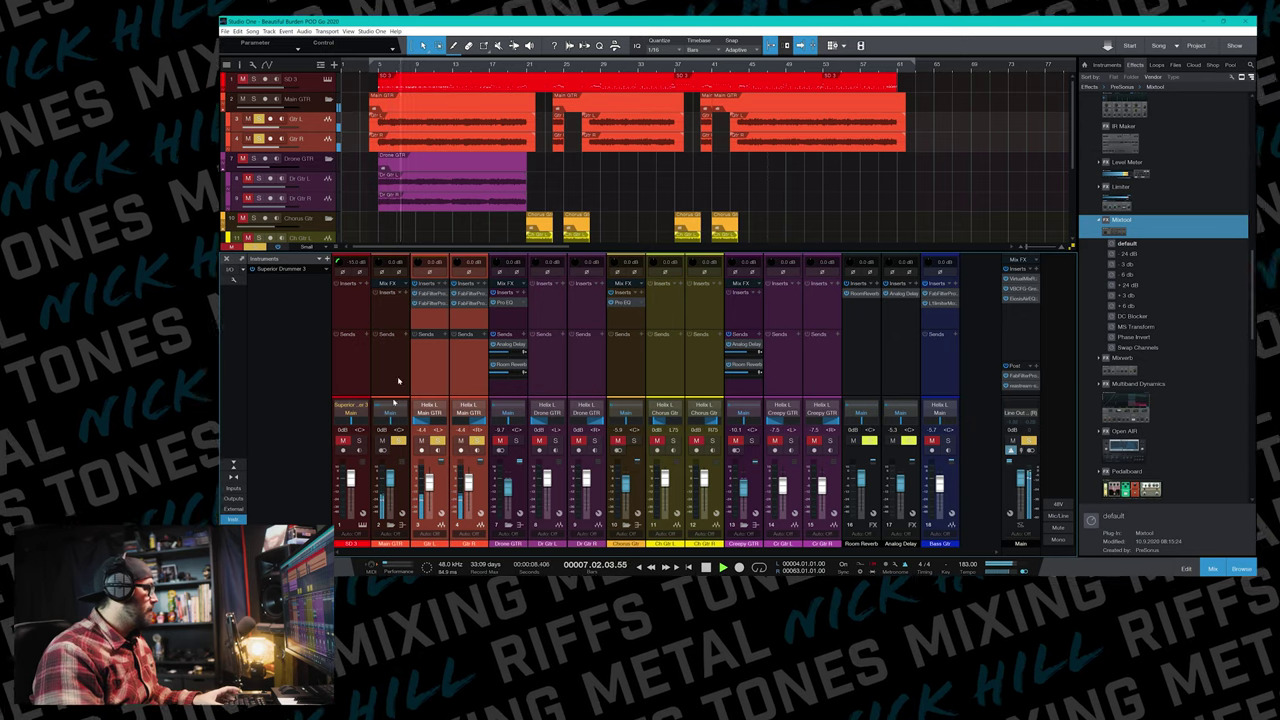
key(space)
Insert Level Meter on the Main GTR bus, enlarge its window, check the guitars' level during playback, and unsolo the guitars.
click(430, 310)
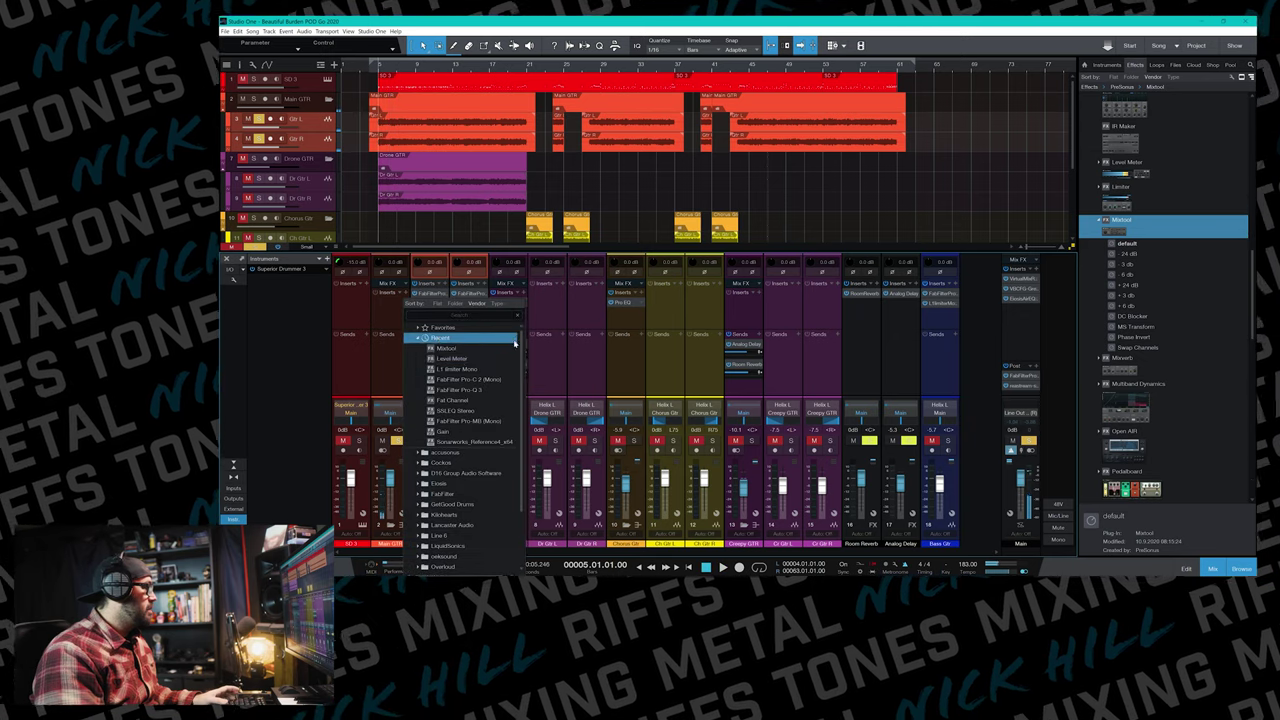
click(452, 358)
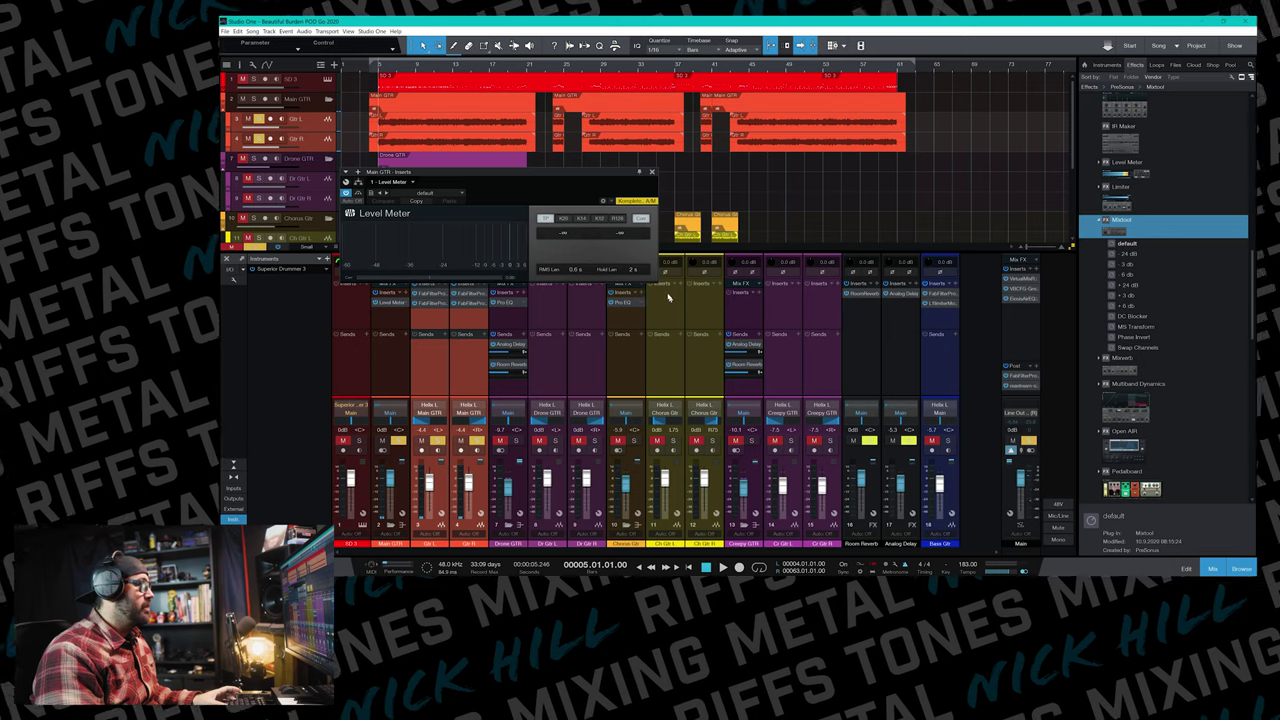
drag(660, 282, 997, 340)
key(space)
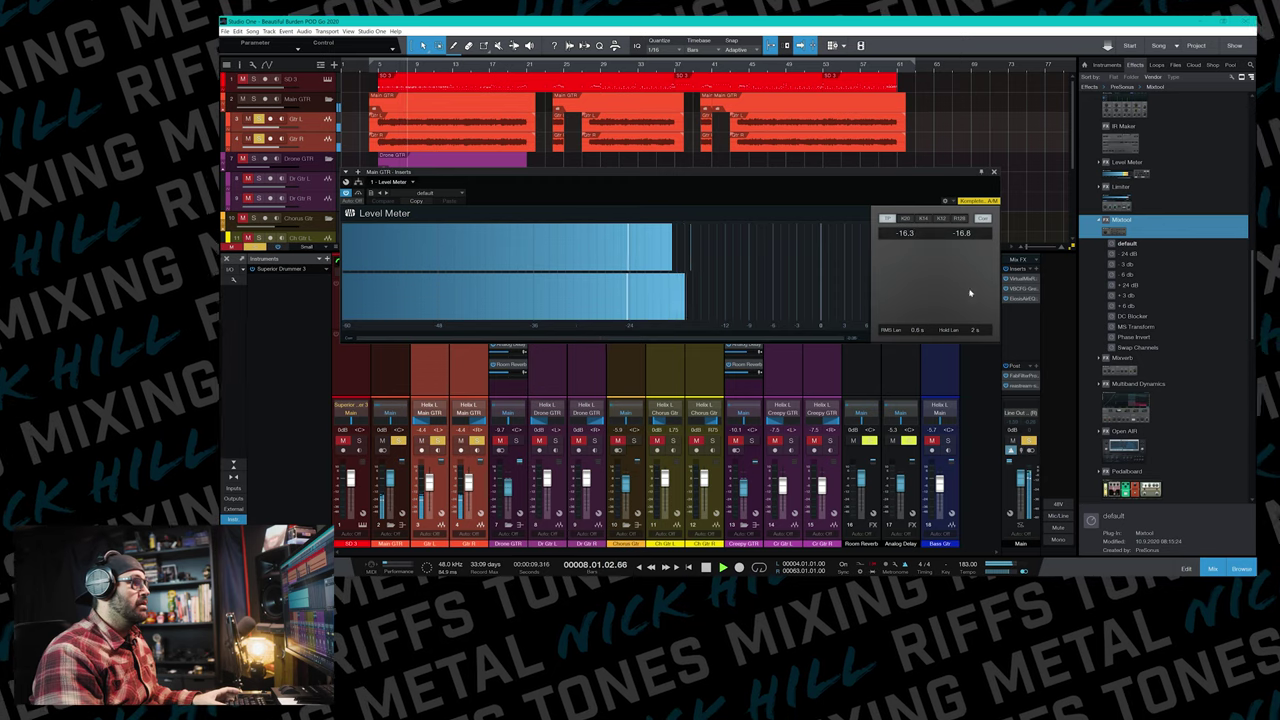
key(space)
click(995, 174)
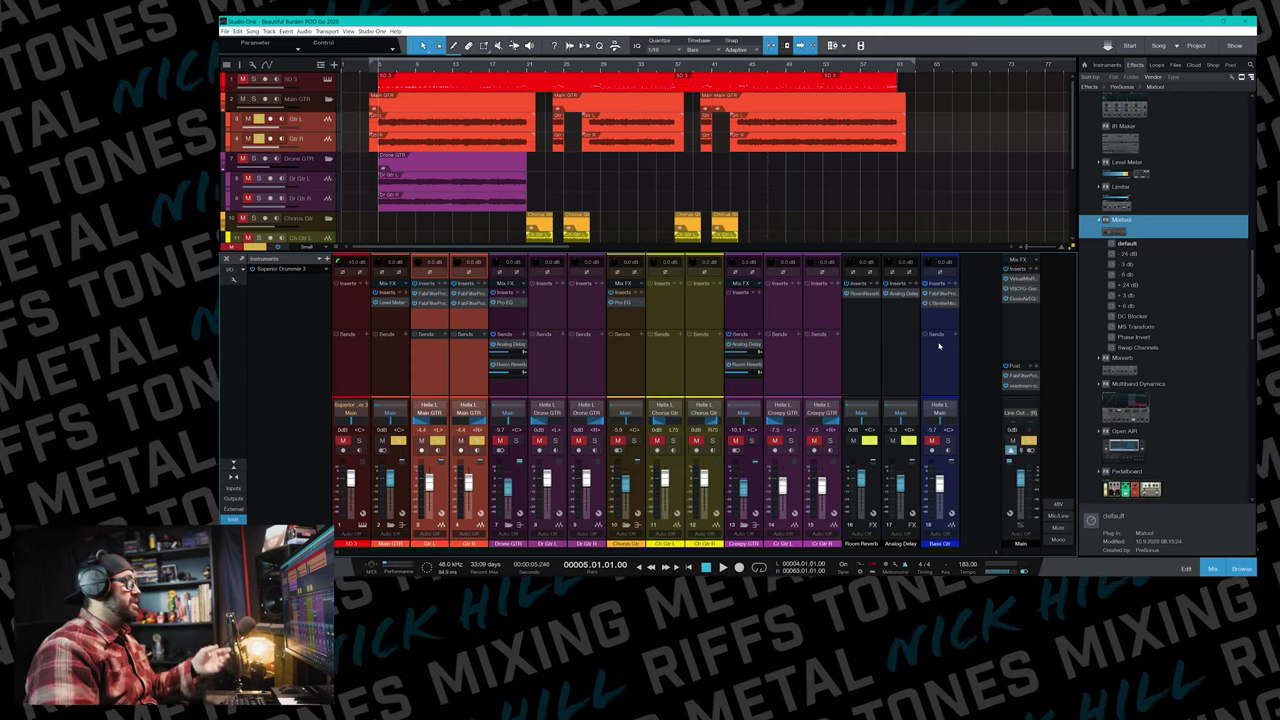
click(400, 440)
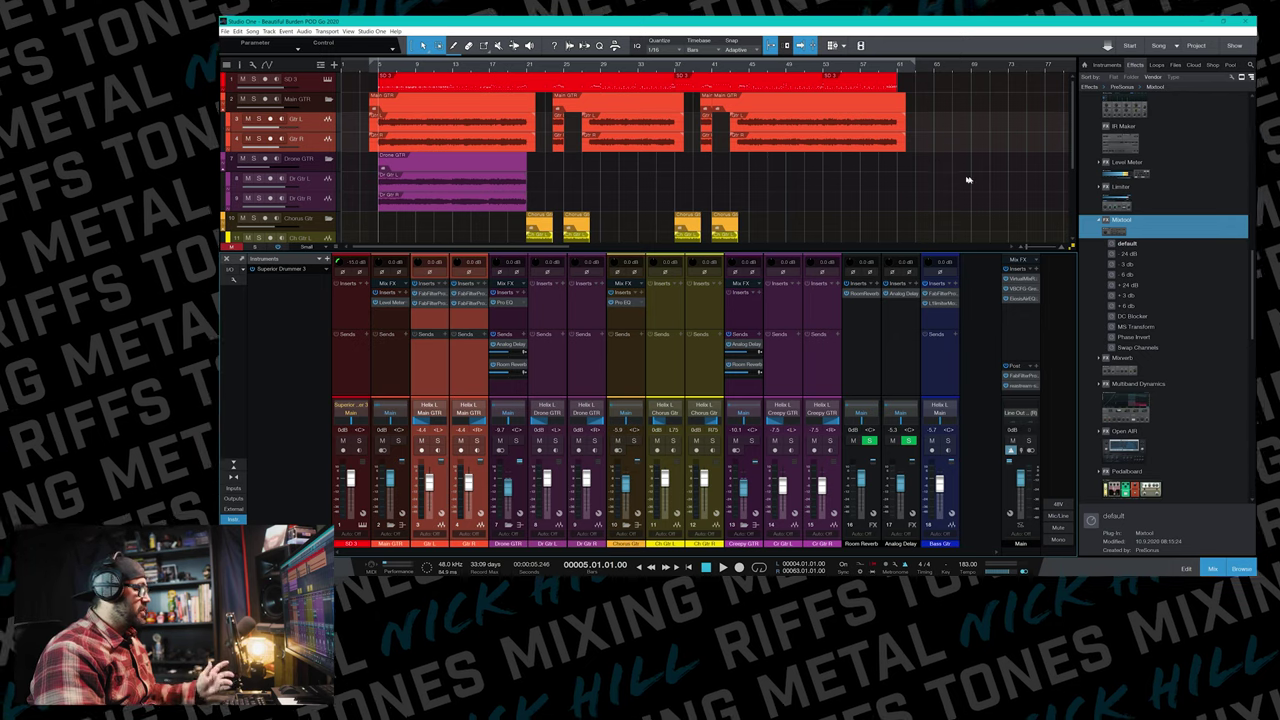
Set the arrangement track height to Tiny so all tracks fit, and hide the browser.
scroll(957, 163, right, 2)
scroll(957, 163, down, 3)
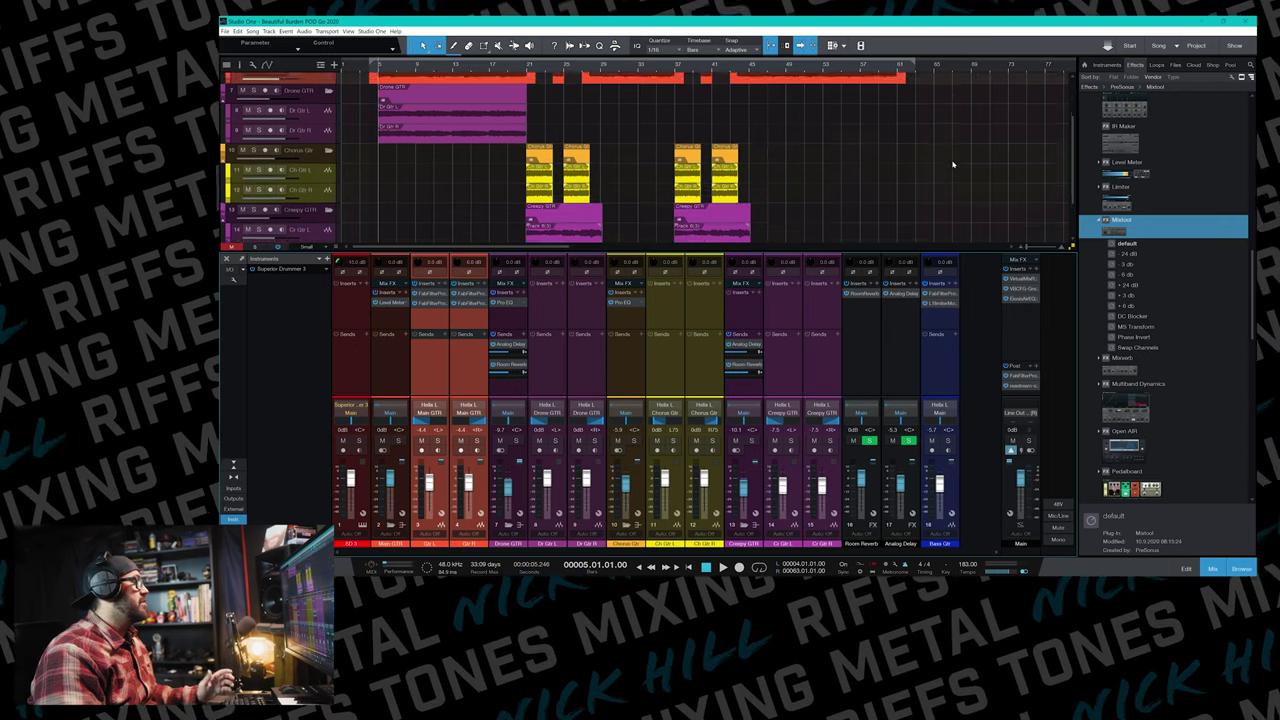
scroll(952, 164, down, 5)
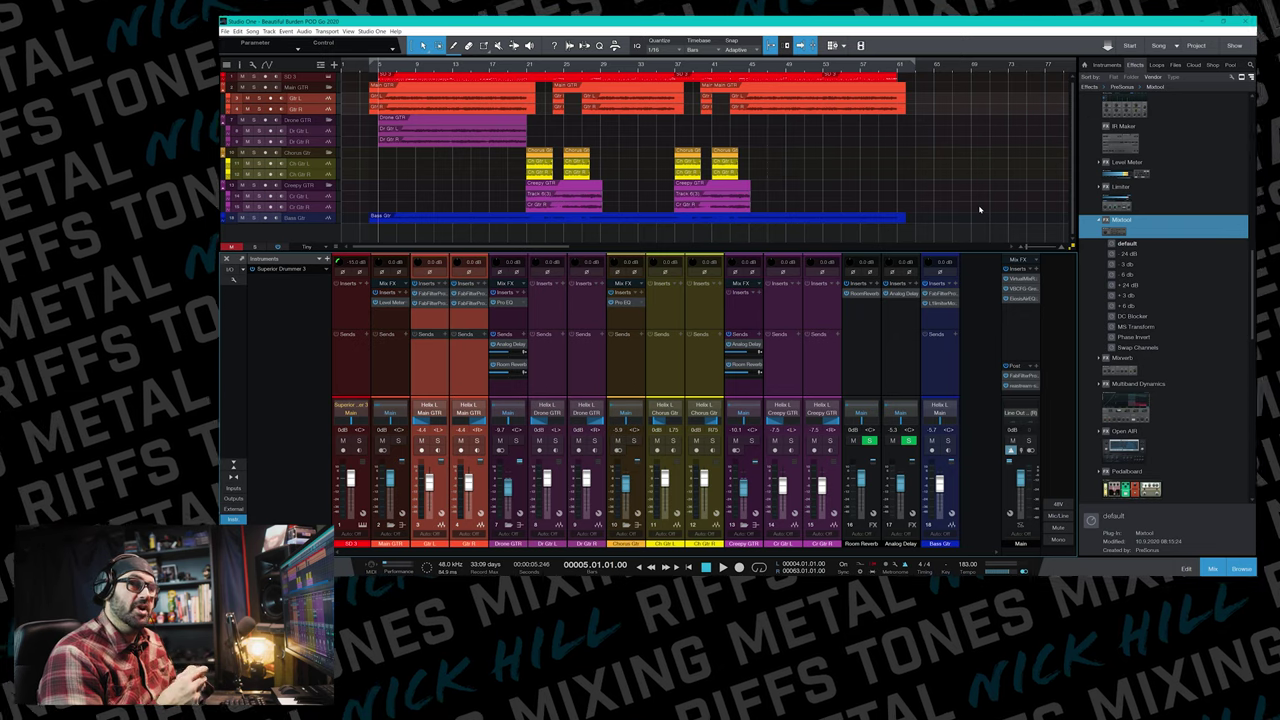
key(F5)
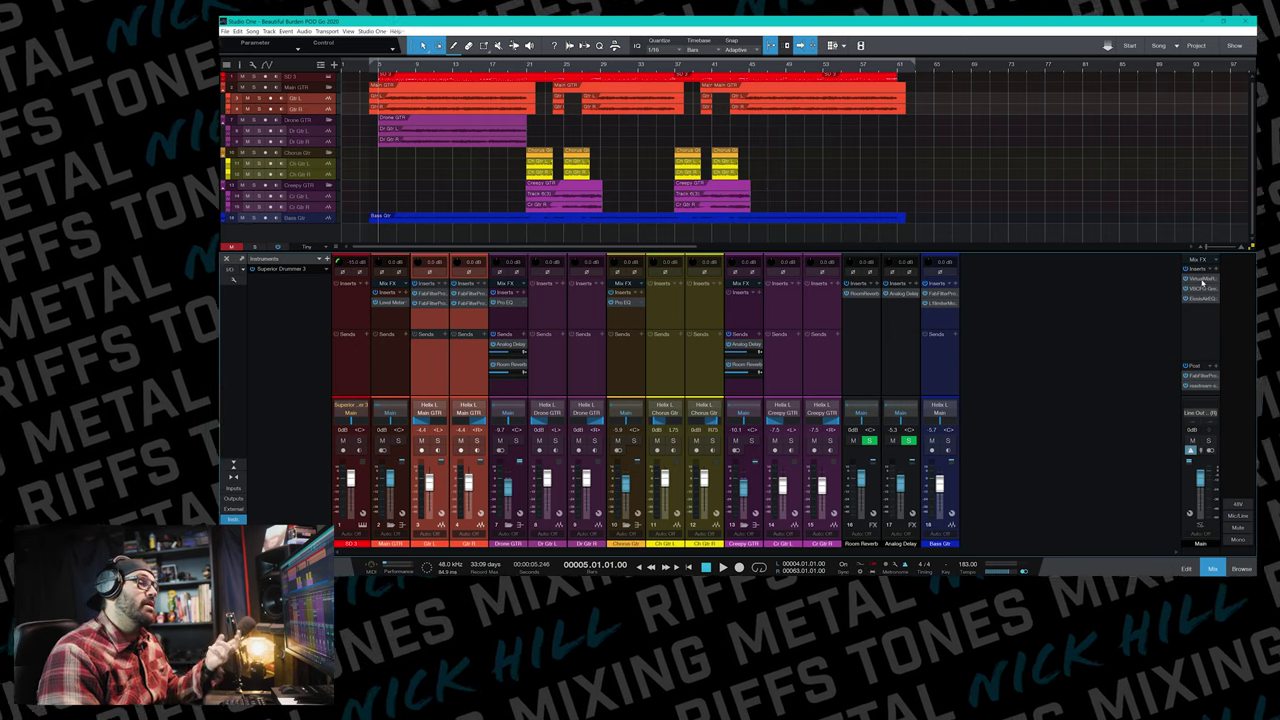
Review the Main channel's insert plug-ins: Virtual Mix Rack 2, VBC FG-Grey 2 and Eiosis AirEQ Premium.
click(1202, 279)
drag(610, 71, 694, 150)
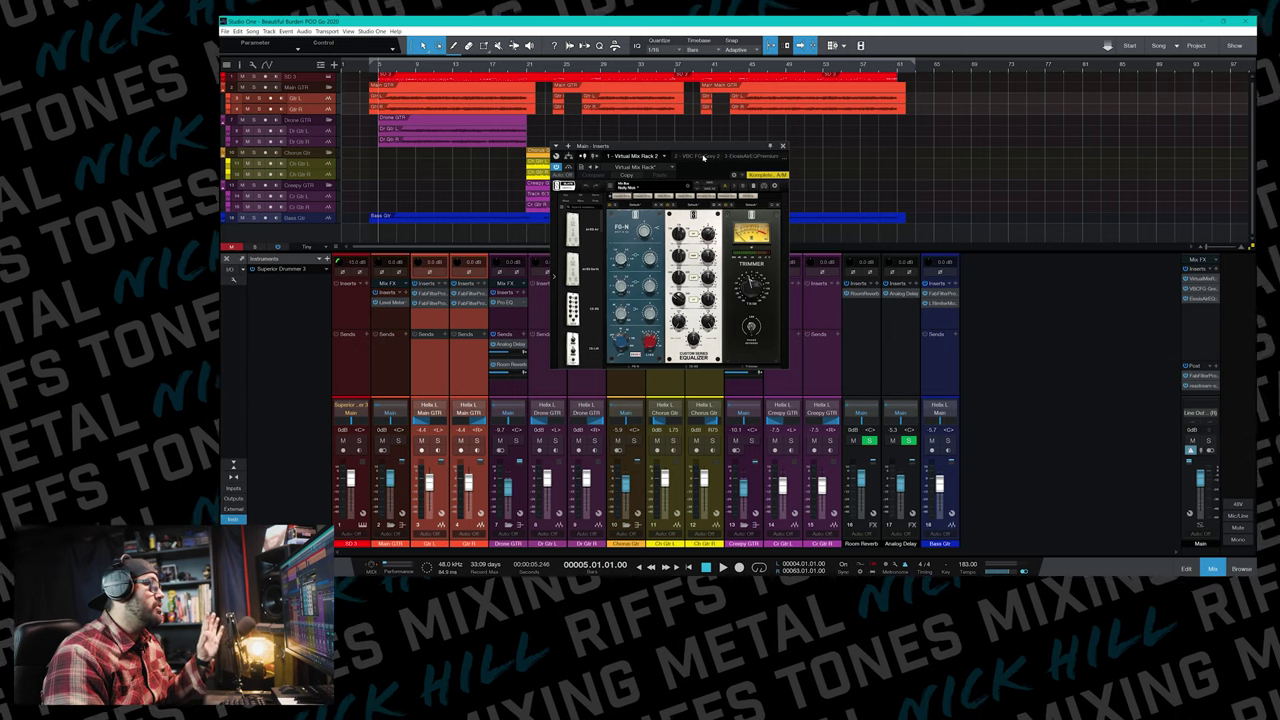
click(704, 157)
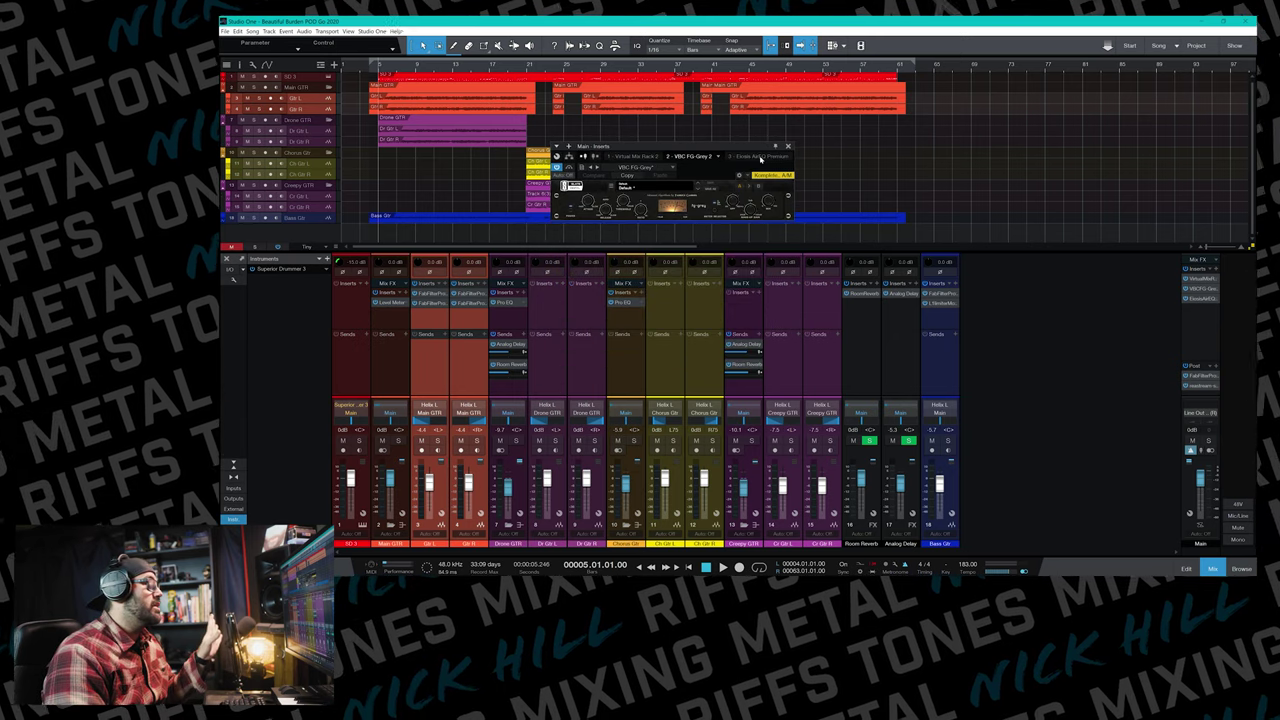
click(760, 157)
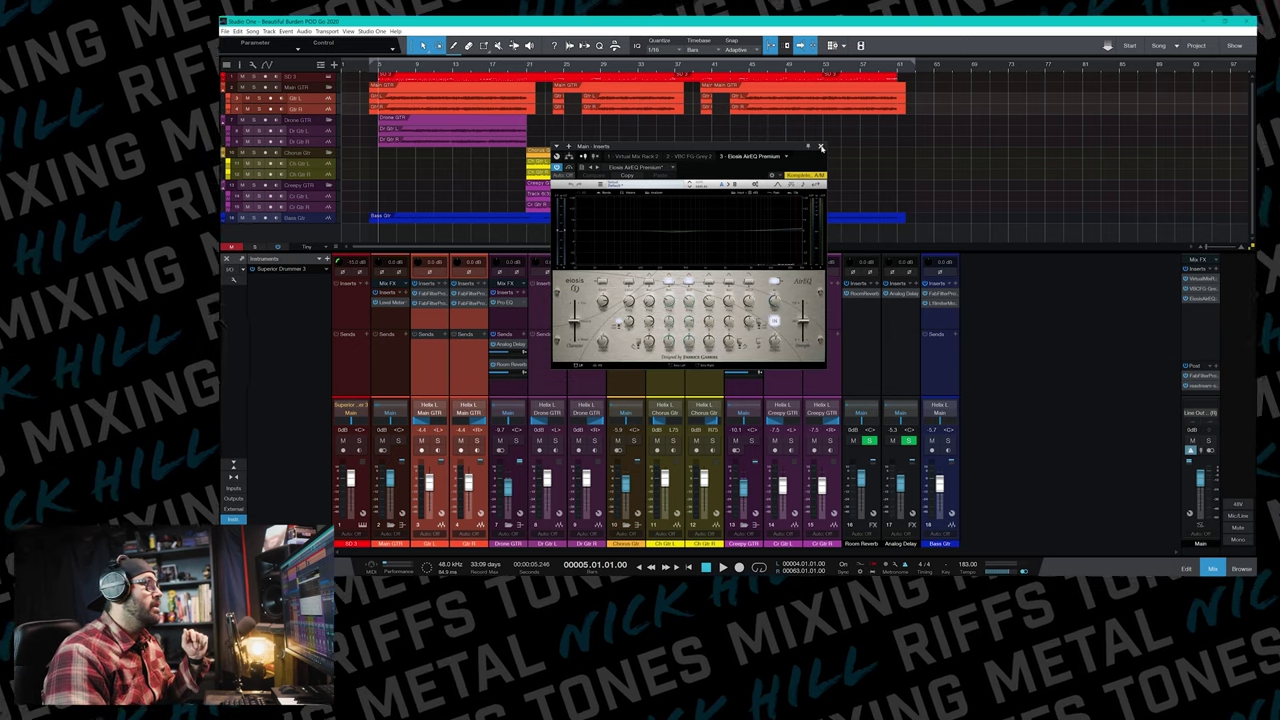
click(821, 147)
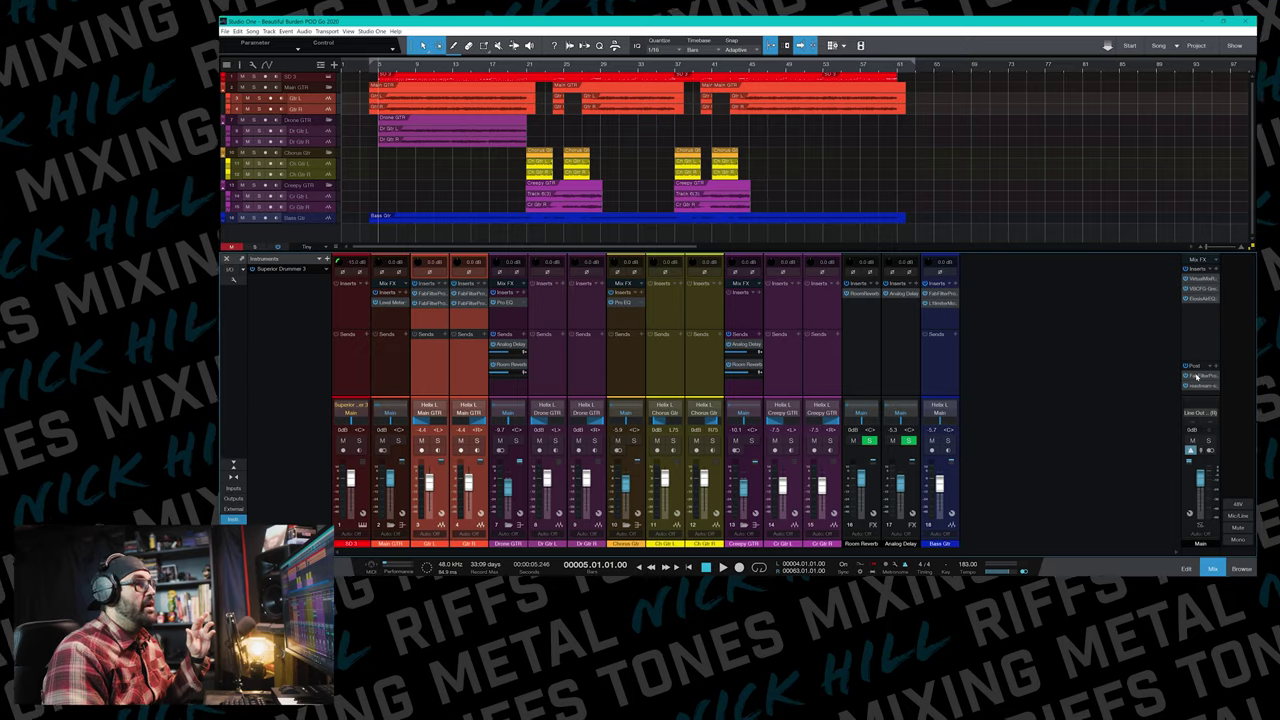
Review the Main channel's post-fader FabFilter Pro-L 2 and ReaStream plug-ins, closing each after viewing.
click(1198, 375)
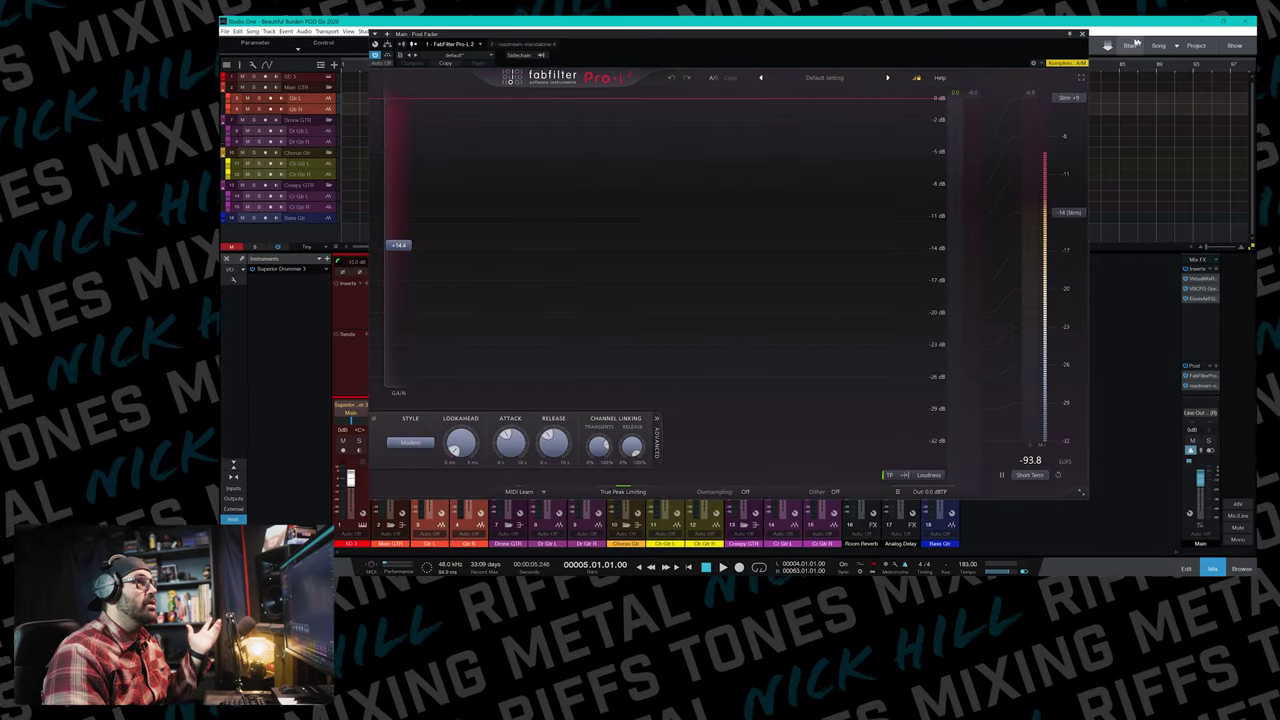
click(1082, 36)
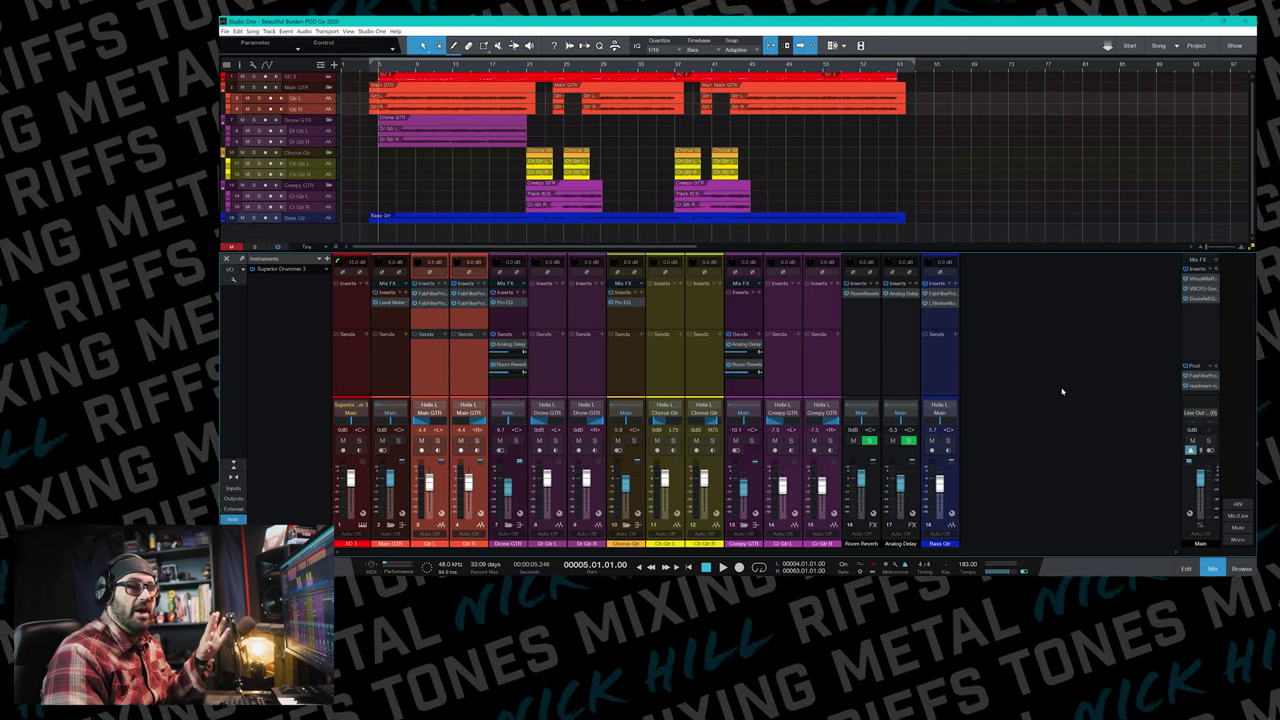
click(1205, 386)
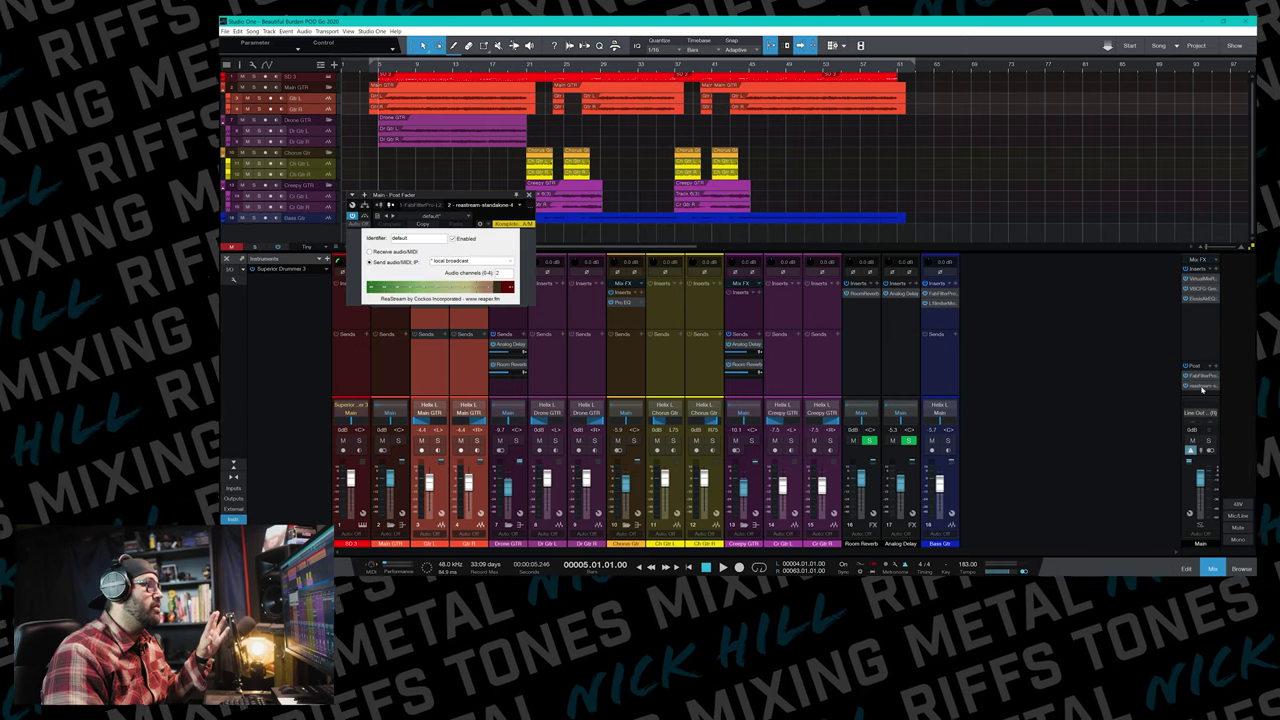
click(530, 194)
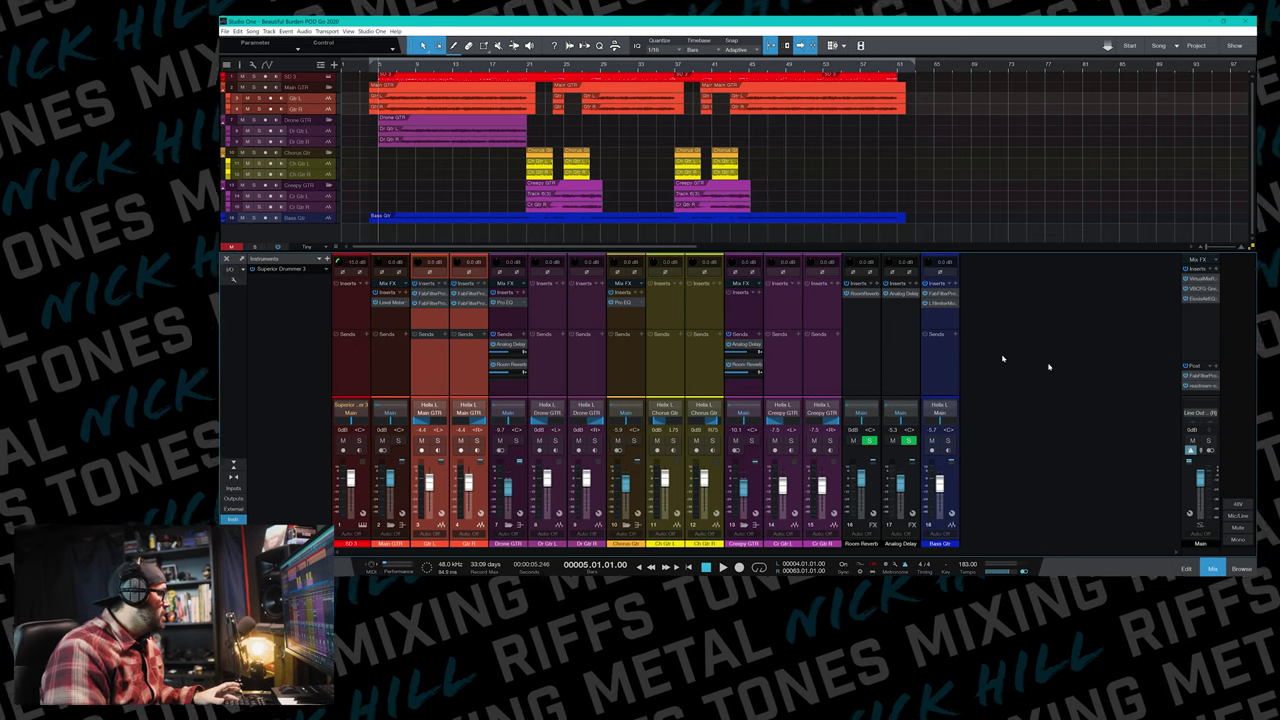
Remove the Level Meter insert from the Main GTR bus.
right_click(412, 303)
click(440, 401)
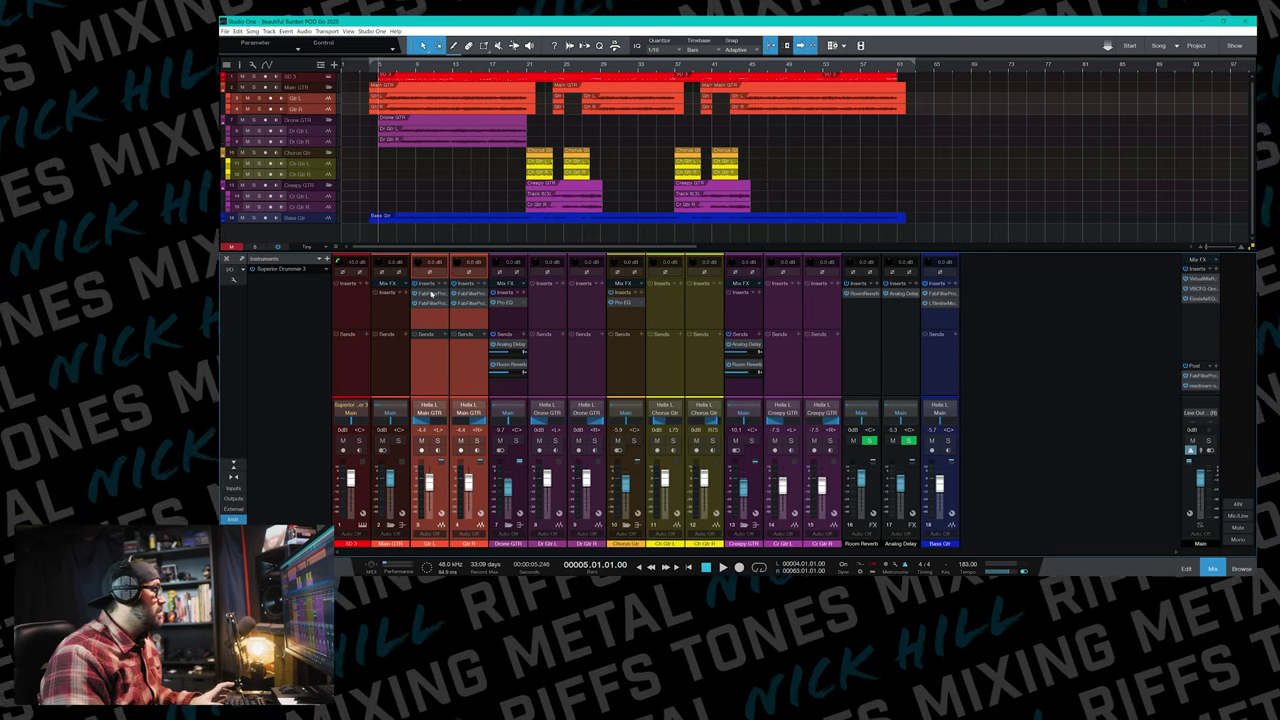
Select Gtr L alone, open its FabFilter Pro-Q 3 insert, and inspect the high-cut and narrow notch bands.
click(437, 328)
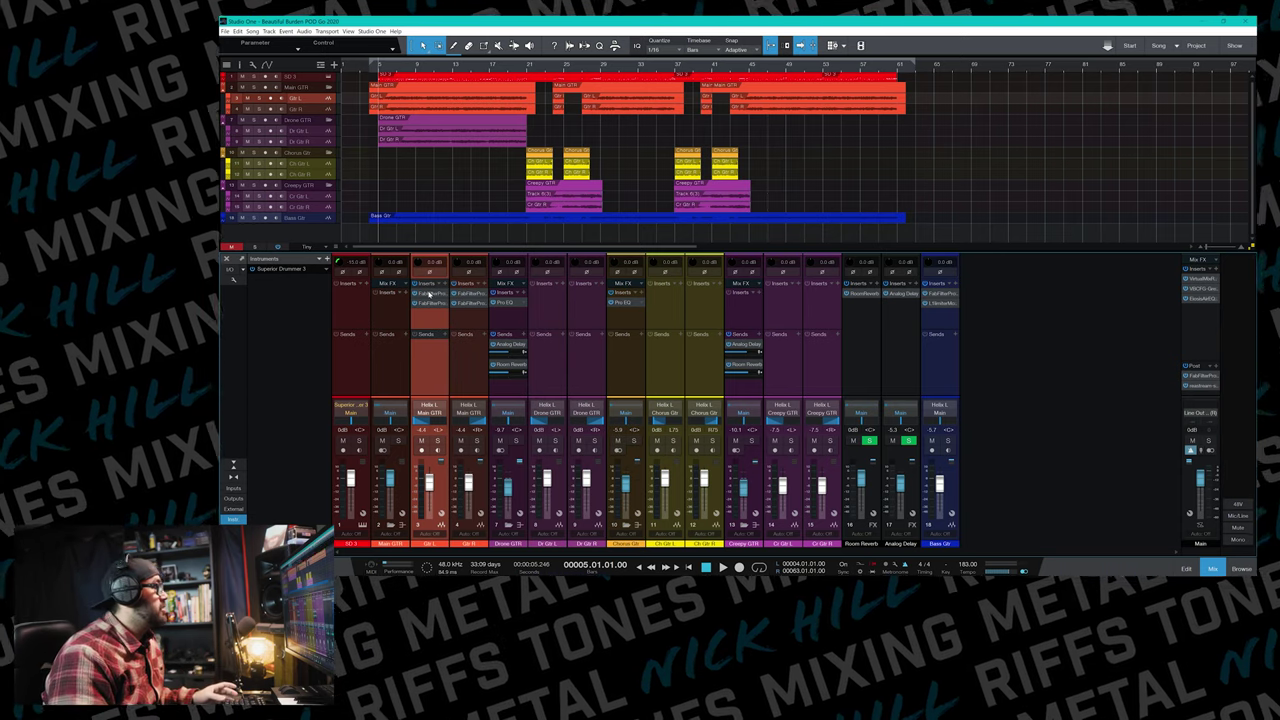
click(428, 293)
mouse_move(981, 240)
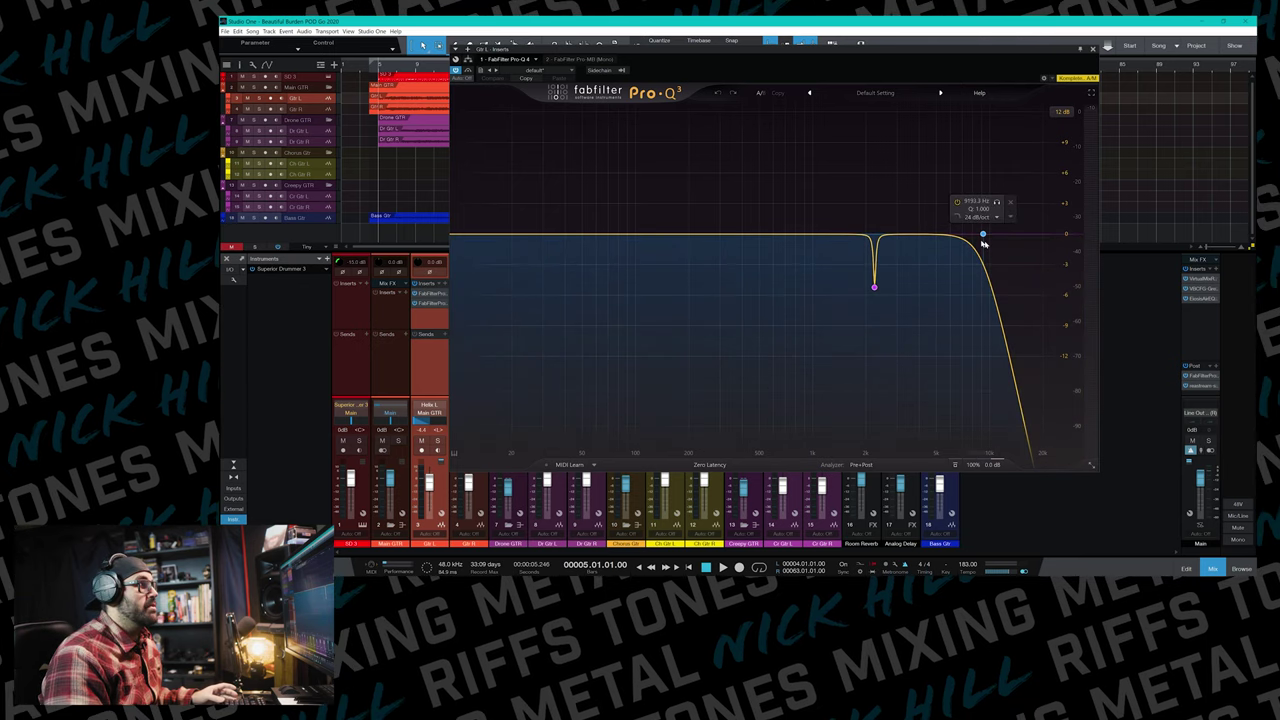
mouse_move(873, 288)
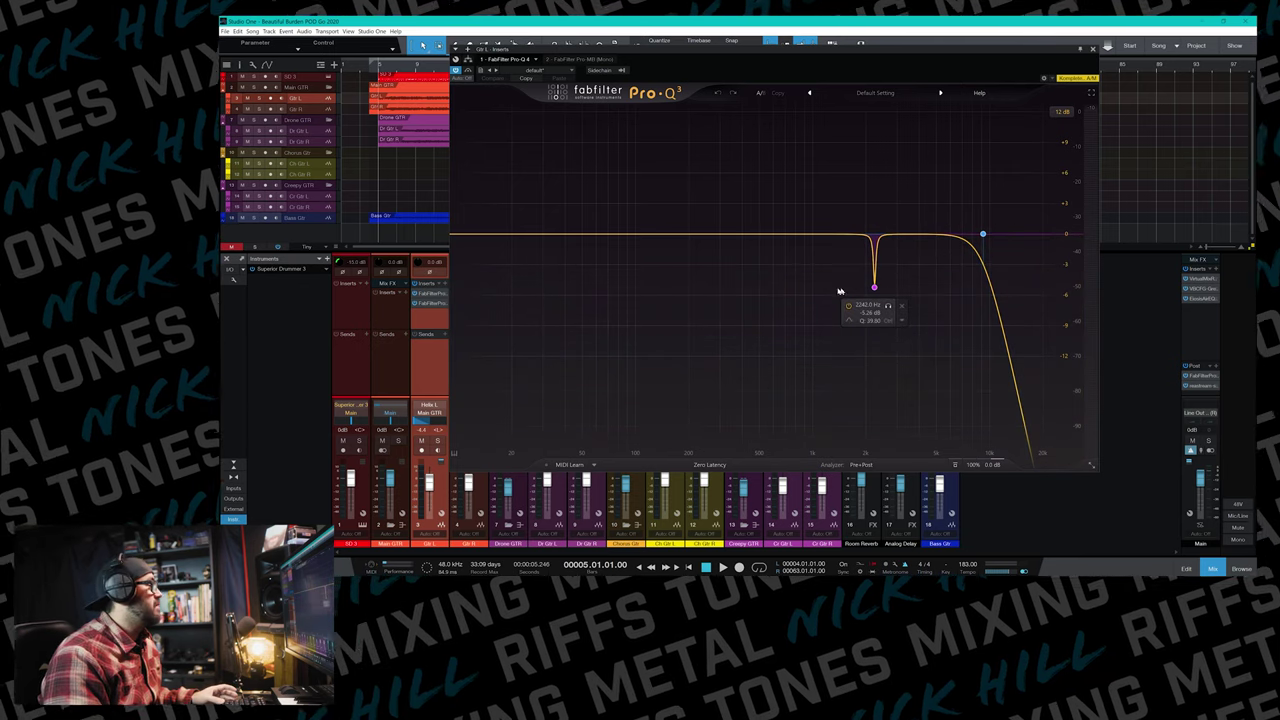
Solo Gtr L with its pan centred and play it back, bypassing and re-enabling Pro-Q 3 to compare.
click(436, 440)
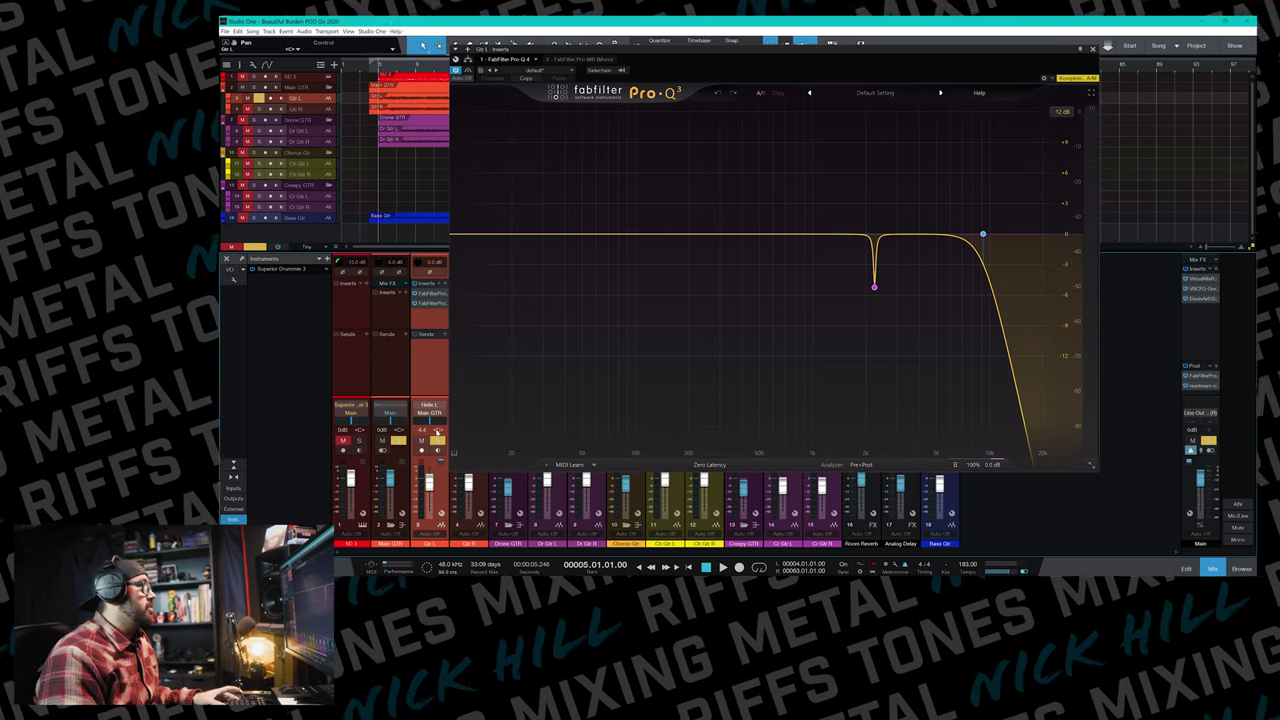
key(space)
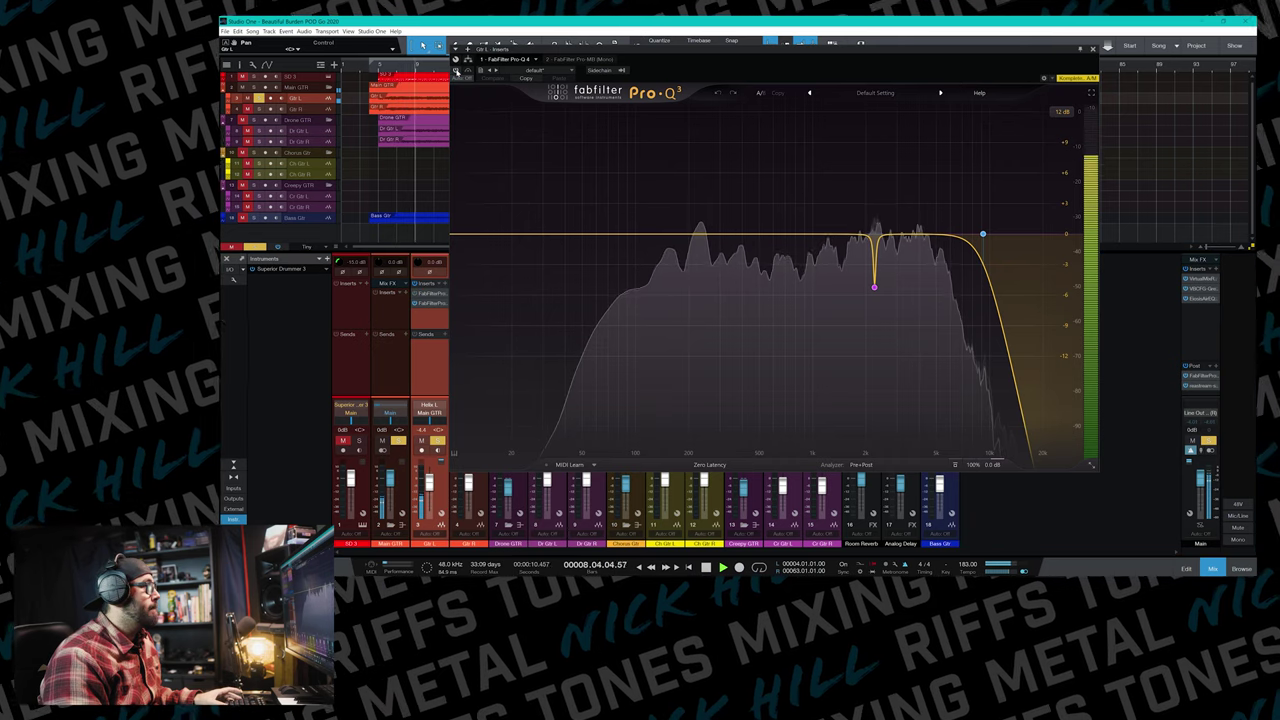
click(456, 71)
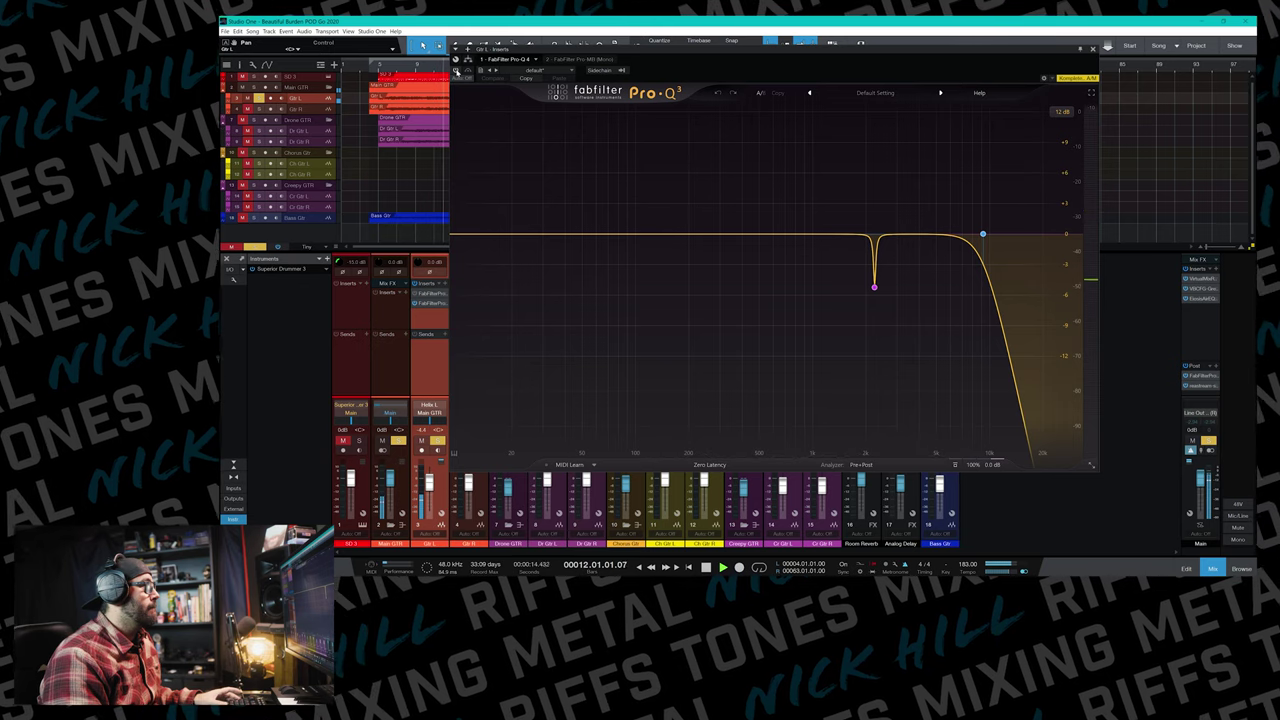
click(456, 71)
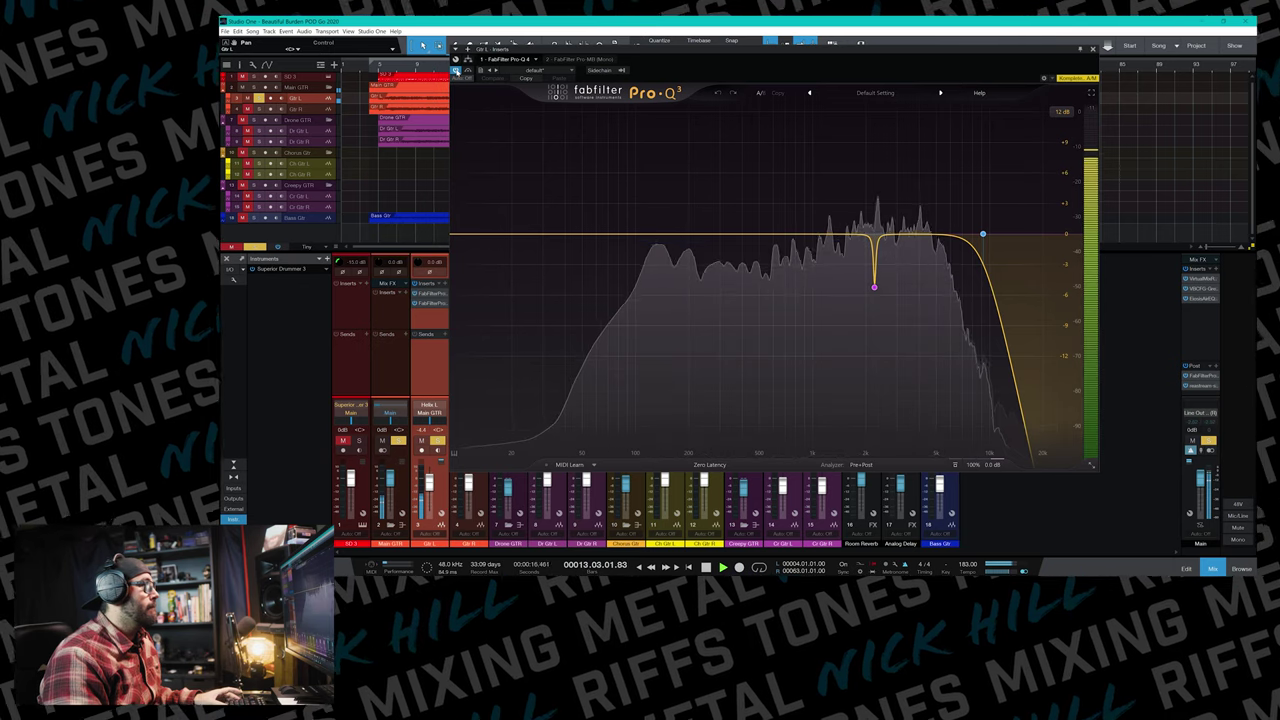
key(space)
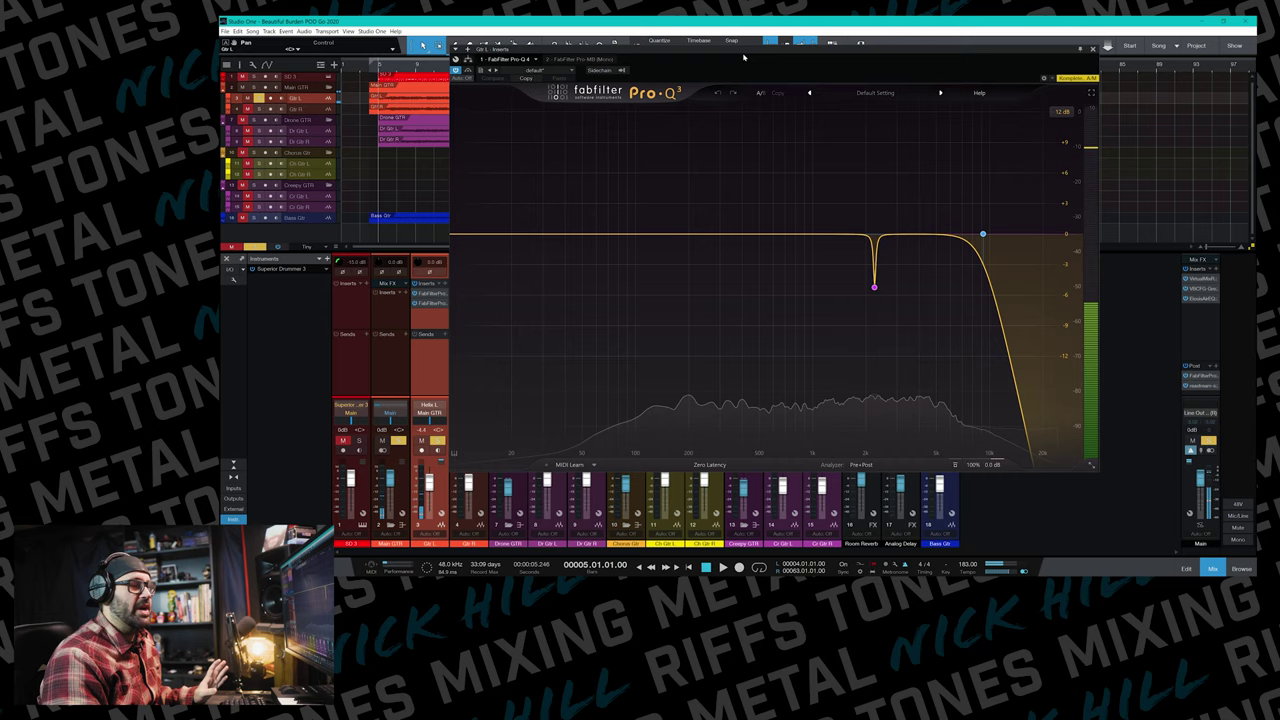
Switch to Gtr L's FabFilter Pro-MB, play back to watch its low-end compression band work, and close the plug-in window.
click(579, 60)
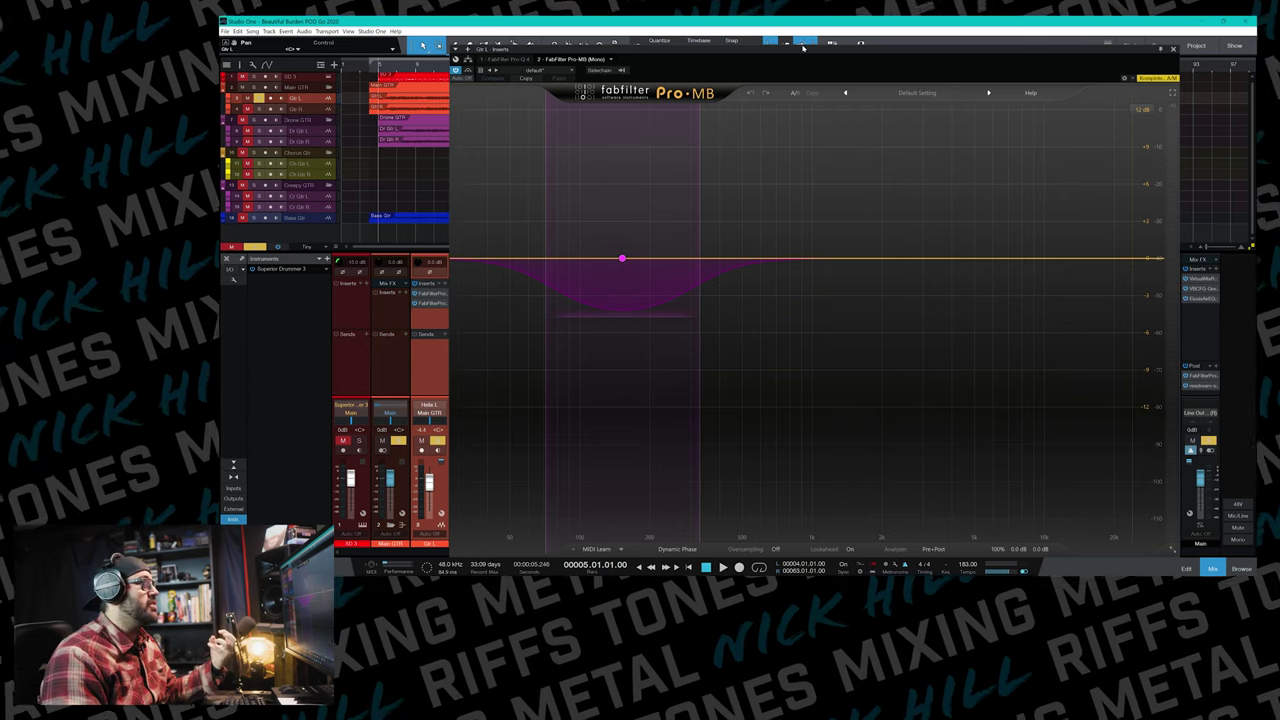
drag(800, 50, 766, 35)
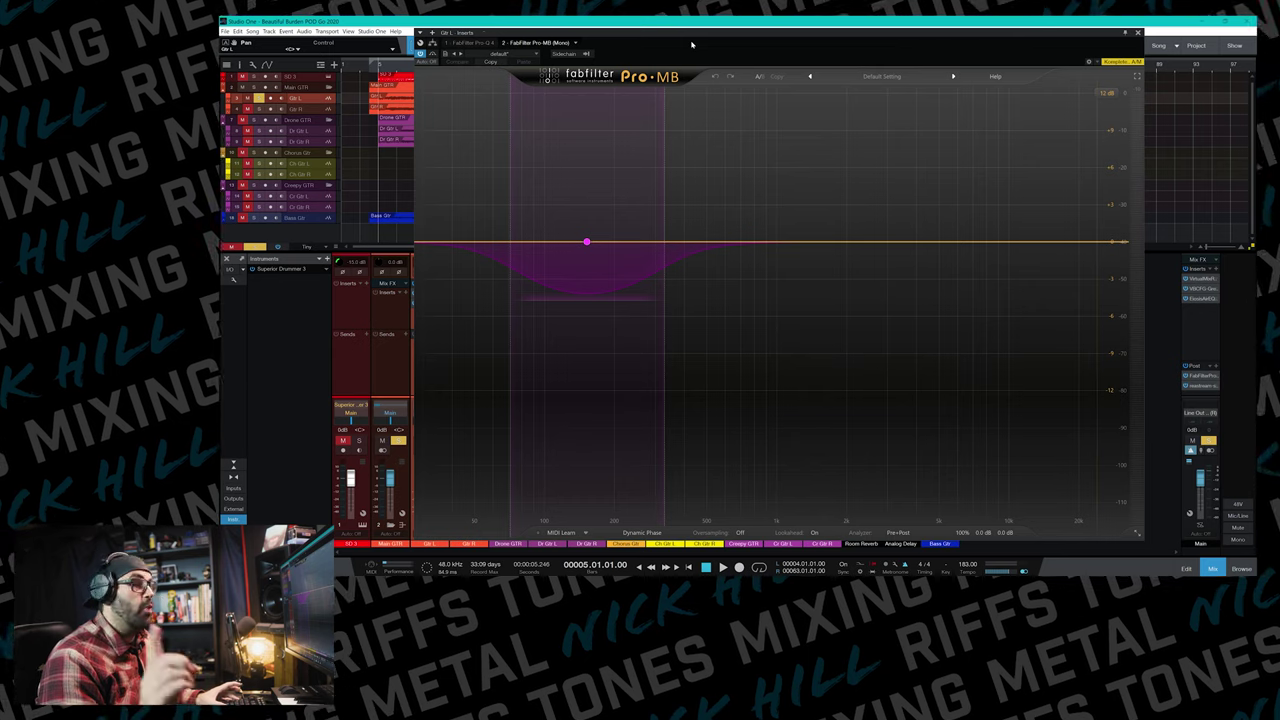
key(space)
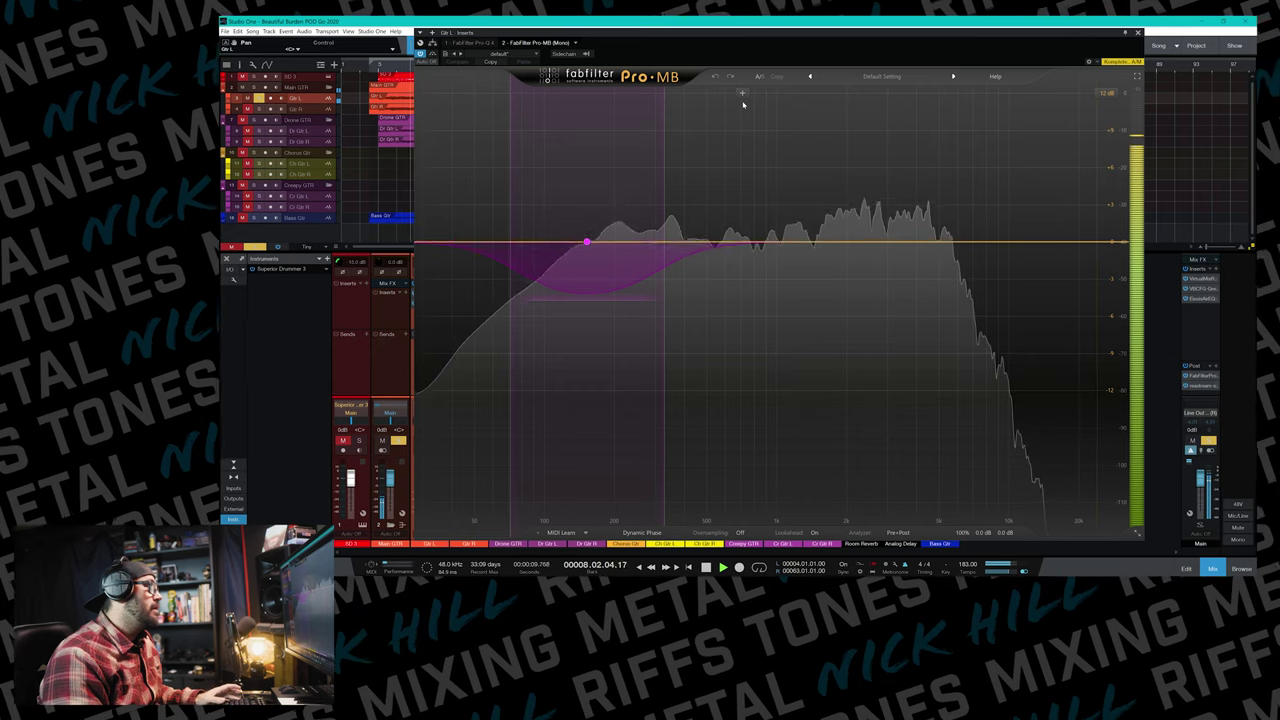
mouse_move(627, 167)
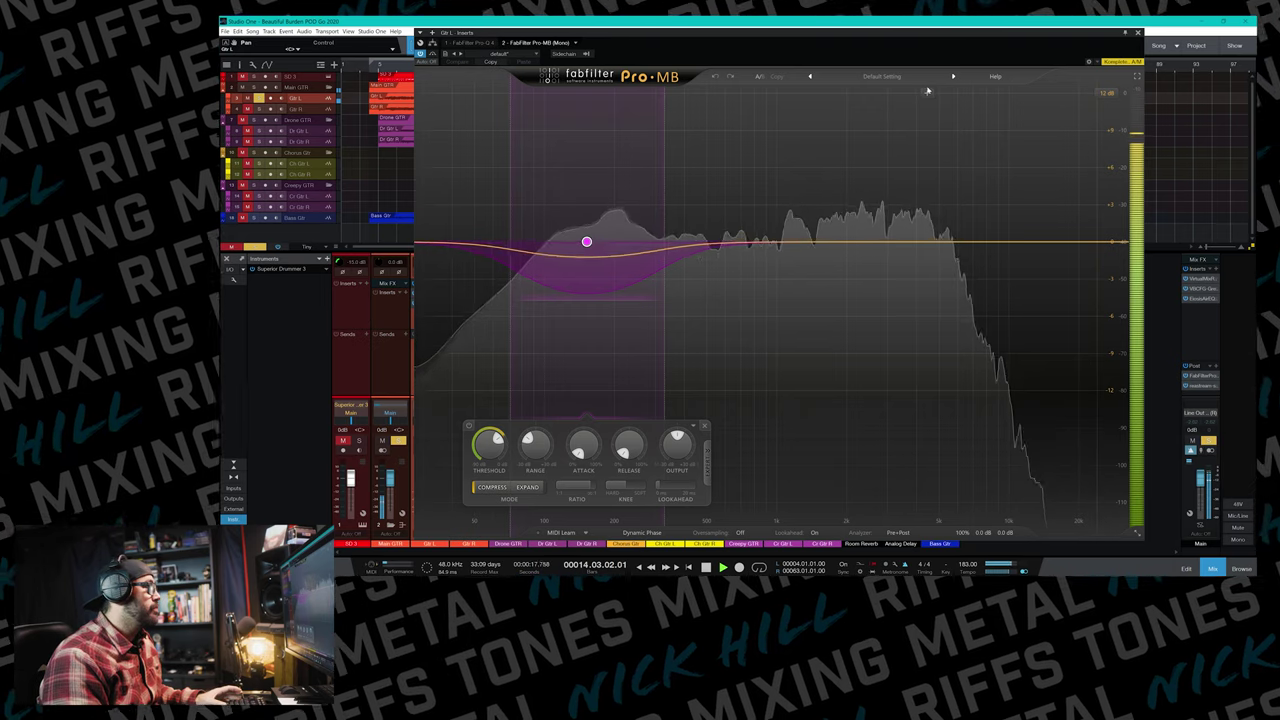
key(space)
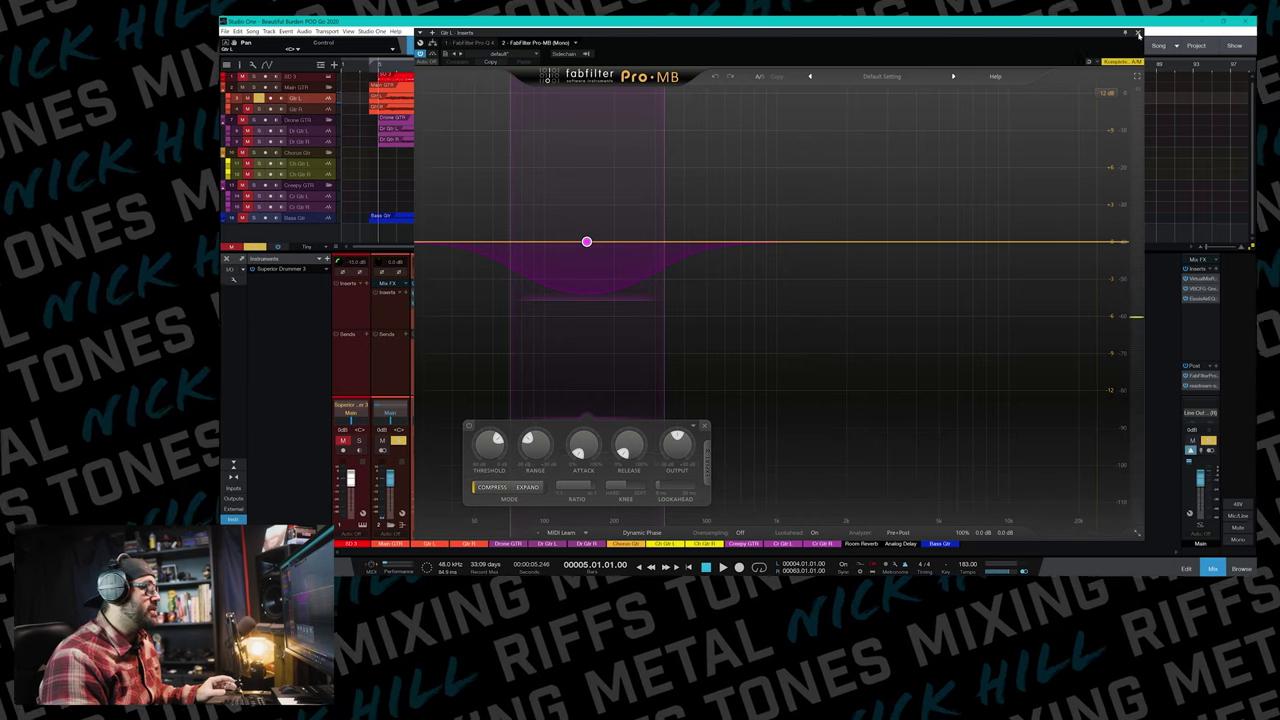
click(1138, 33)
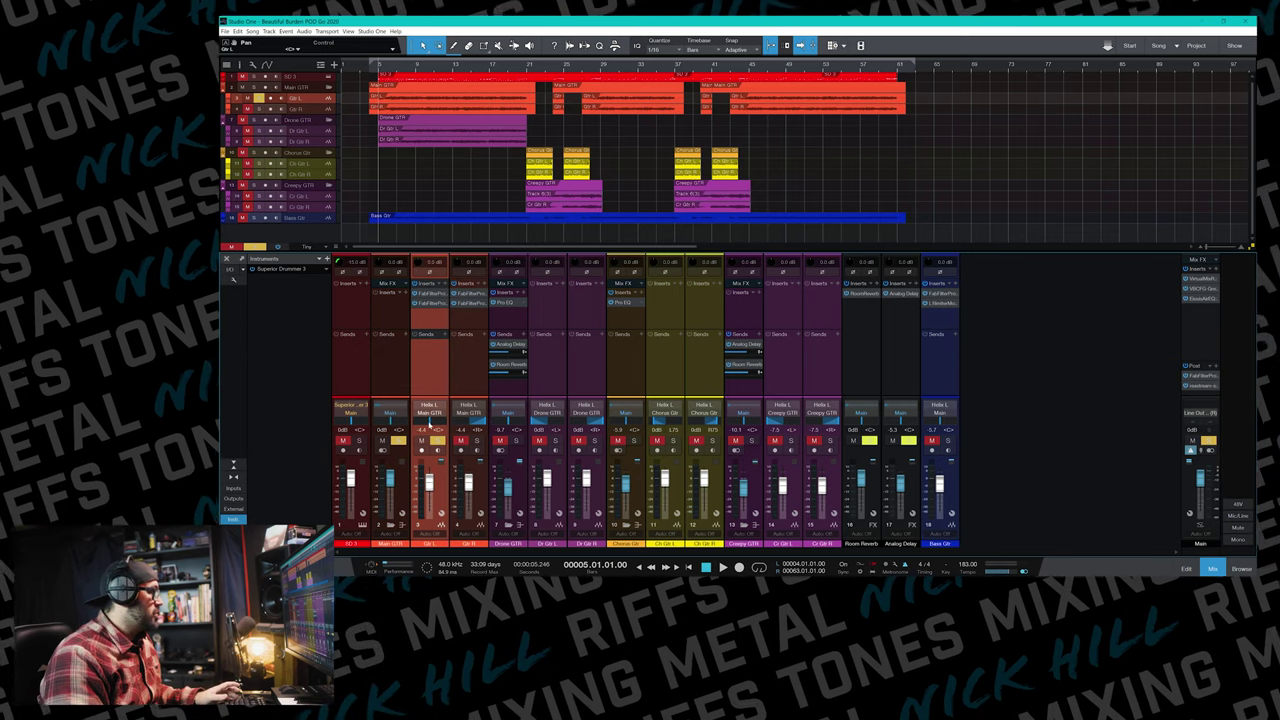
Pan Gtr L back to hard left and switch the solo from it to the Drone GTR bus and its two tracks.
click(457, 386)
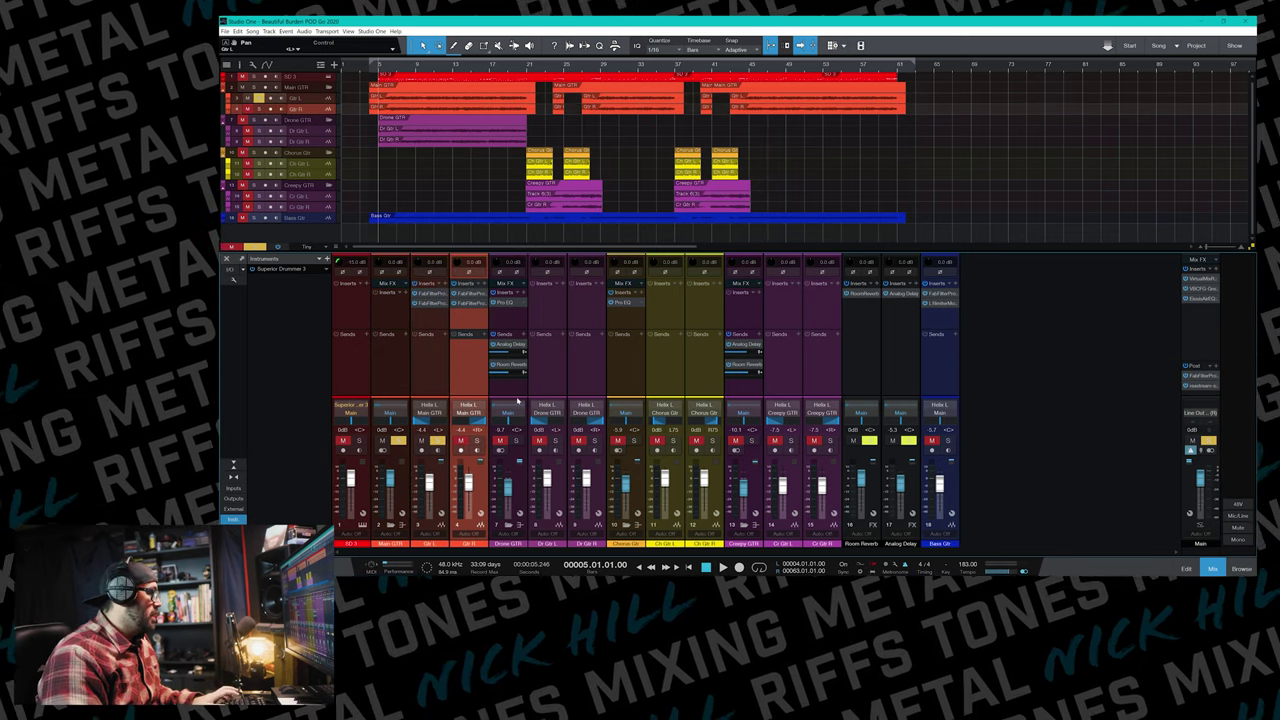
click(258, 98)
click(258, 119)
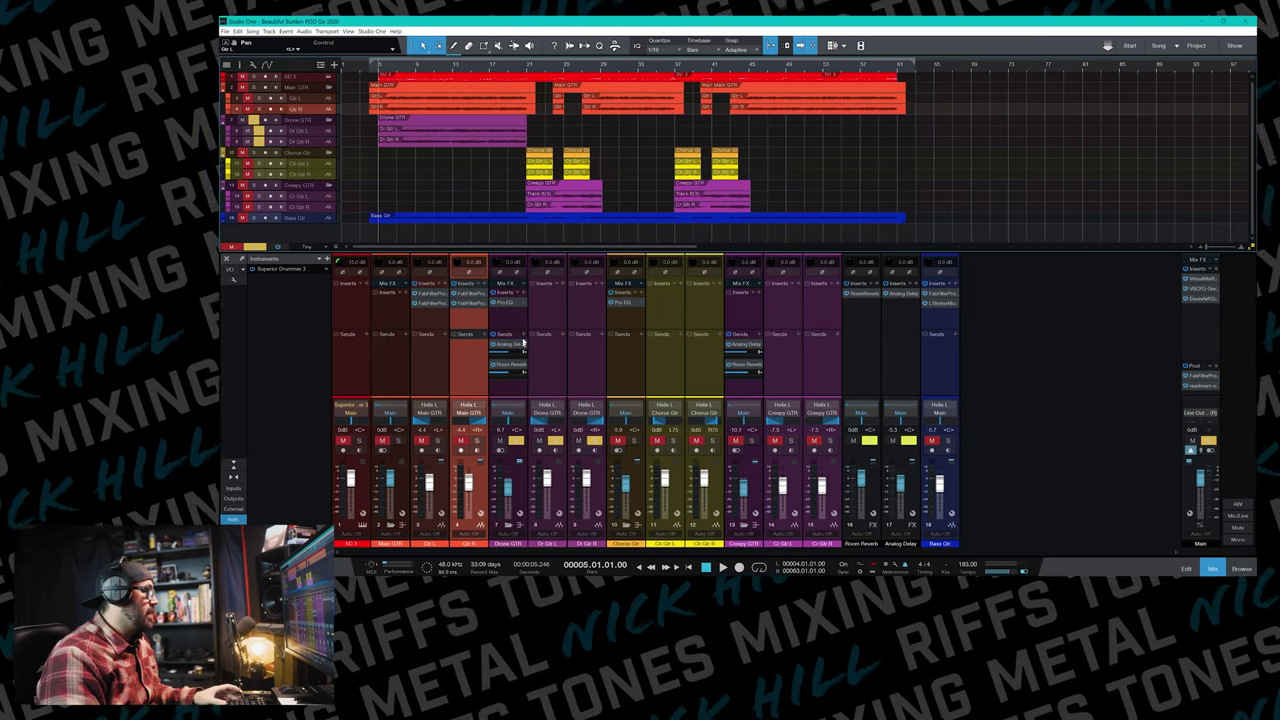
Select the Drone GTR bus and play it back twice, listening with its Pro EQ and sends bypassed.
click(516, 323)
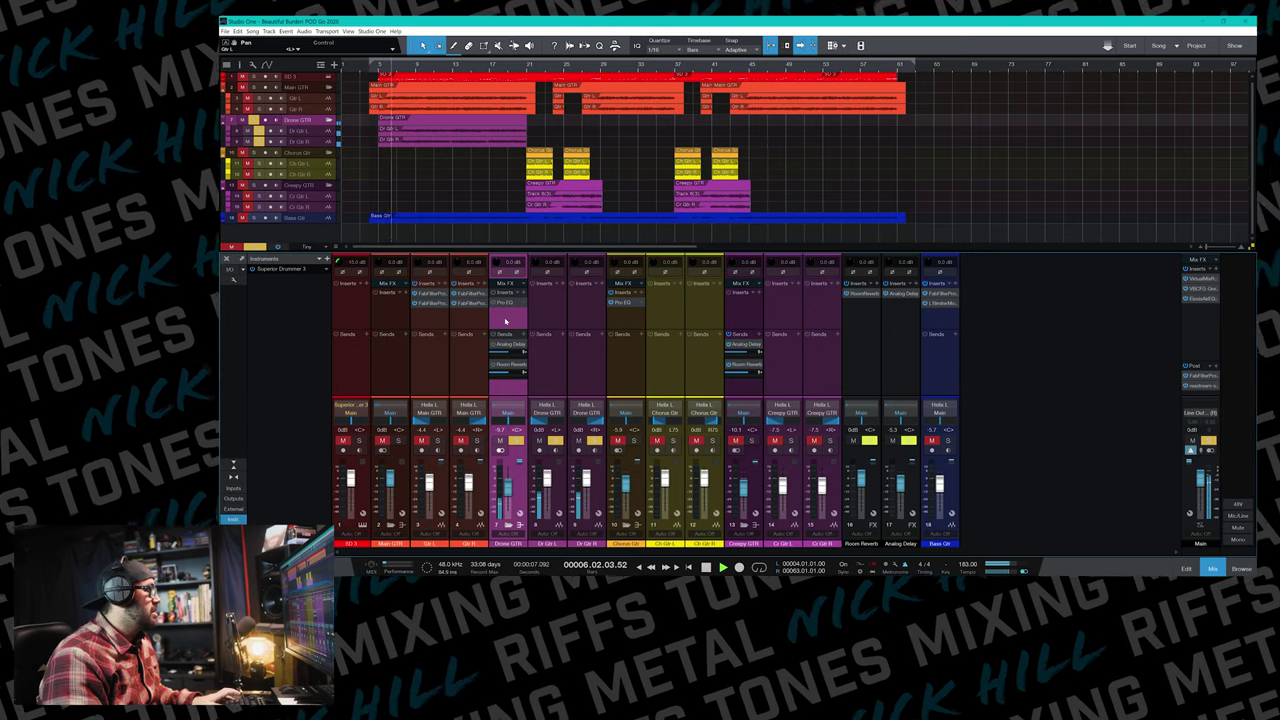
key(space)
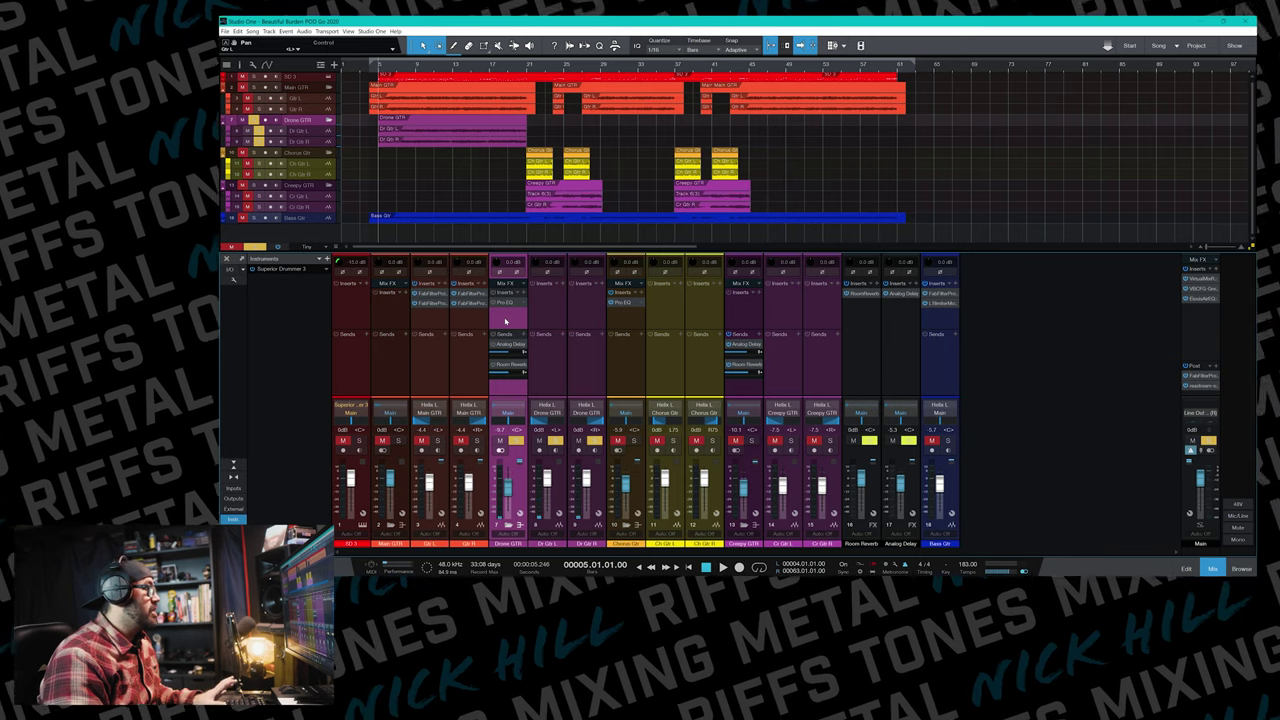
key(space)
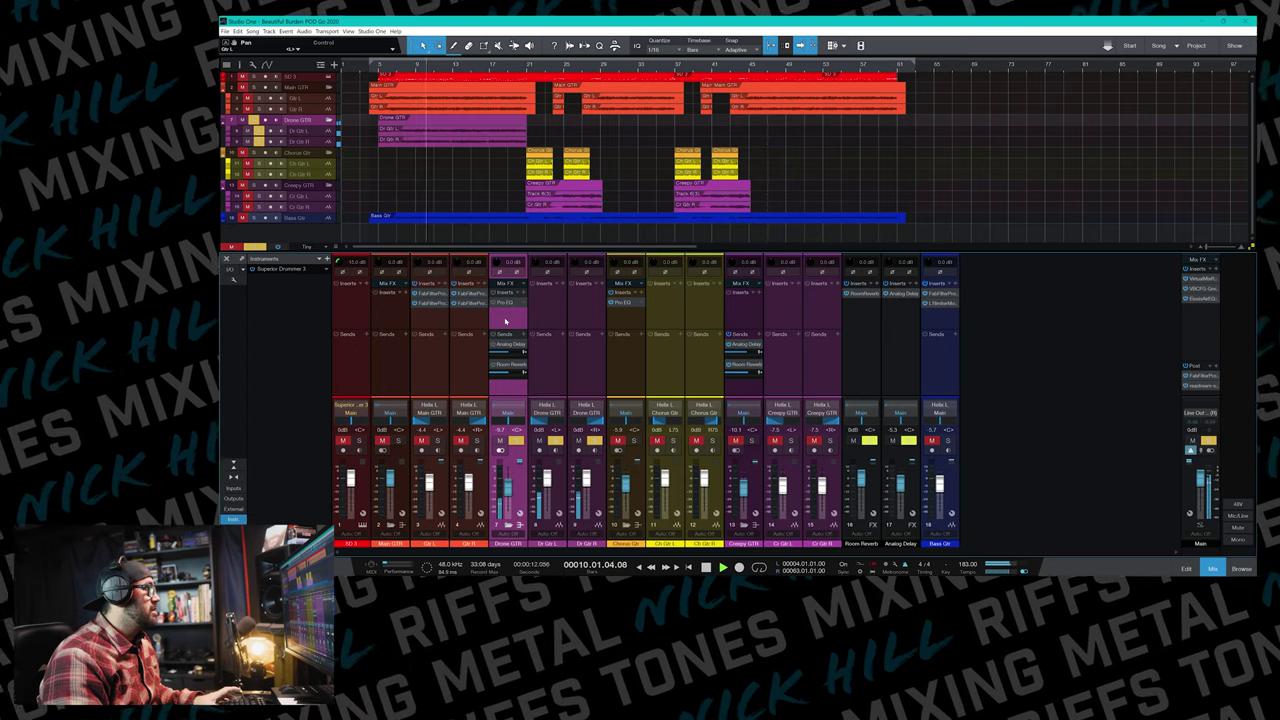
key(space)
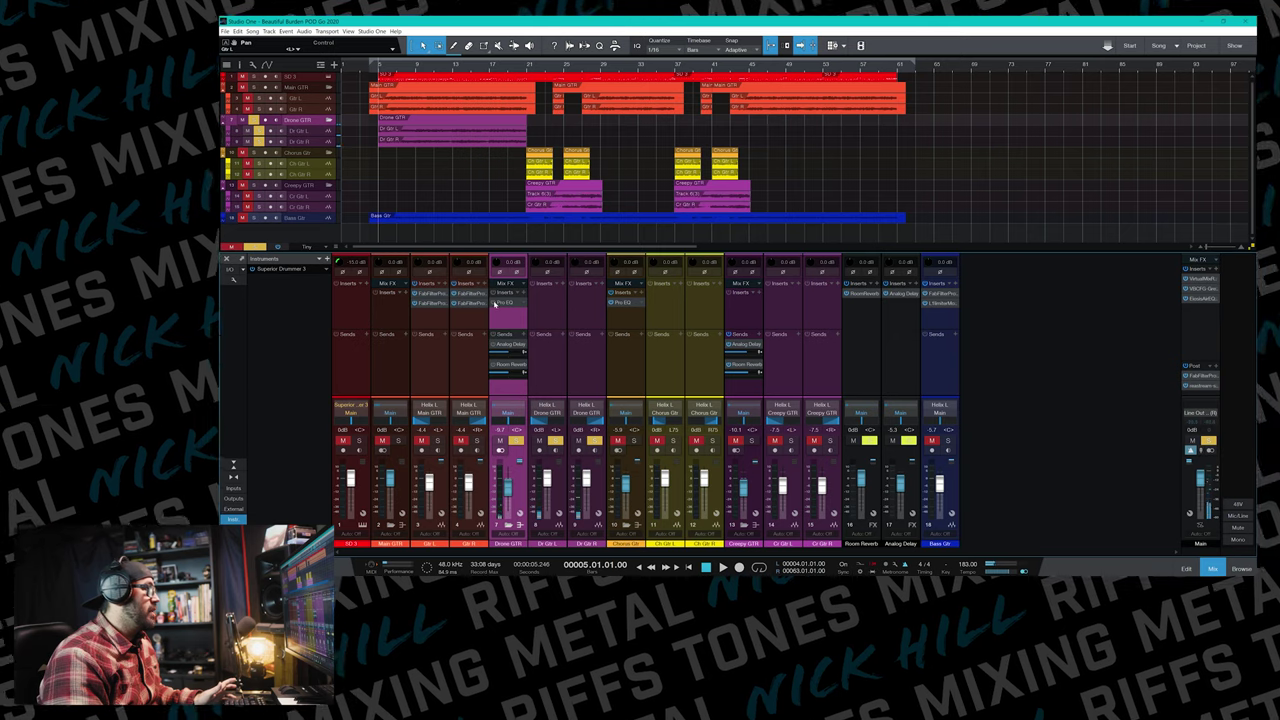
Open Pro EQ on the Drone GTR bus and play back to examine its low cut, high cut and narrow notch.
click(508, 303)
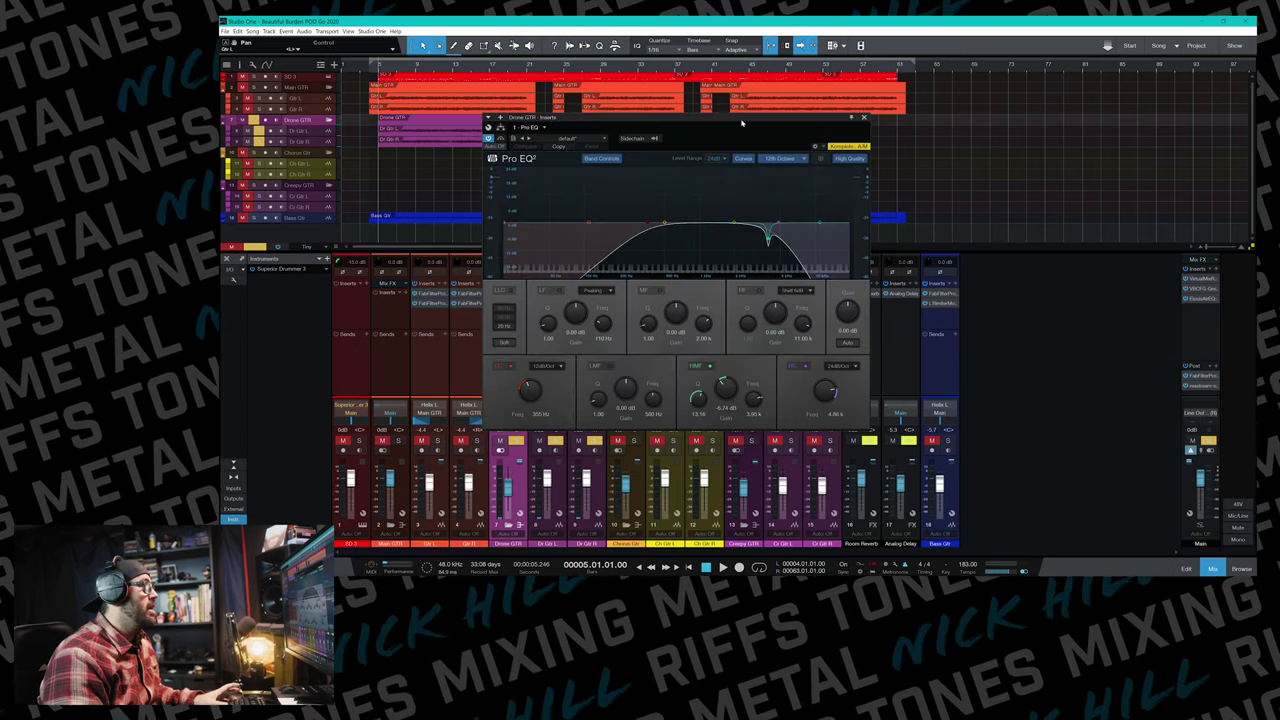
key(space)
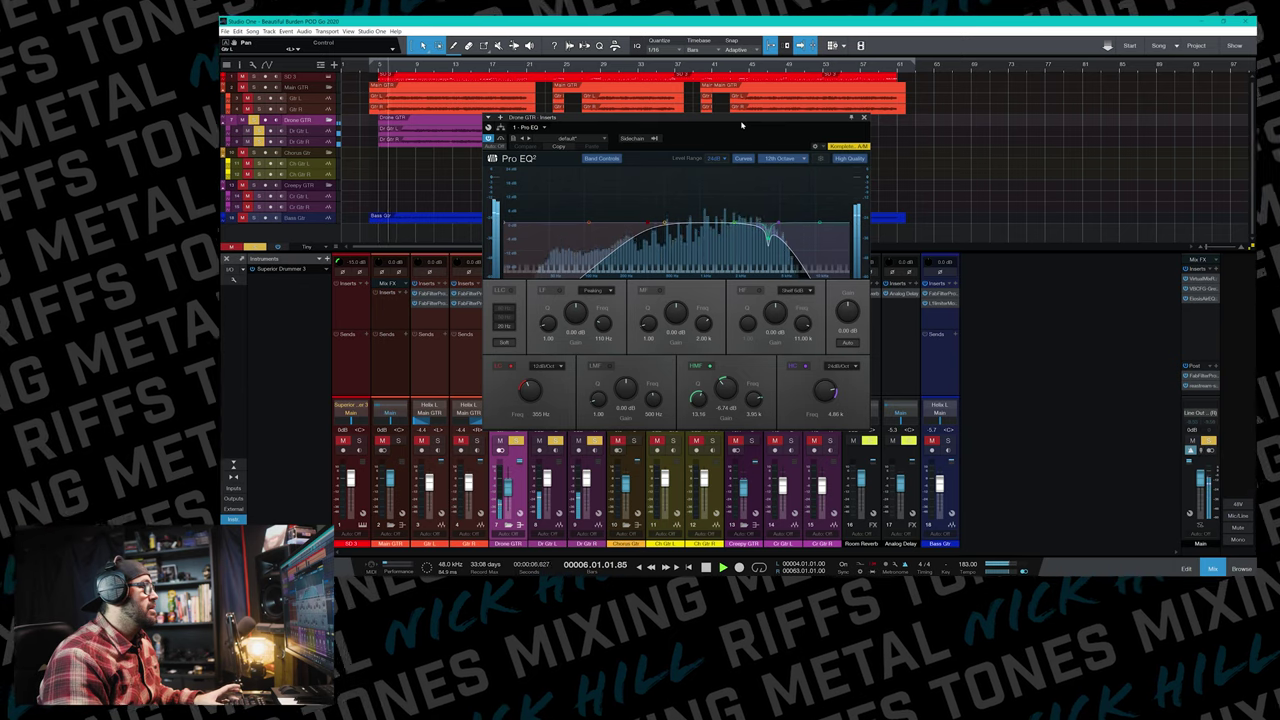
key(space)
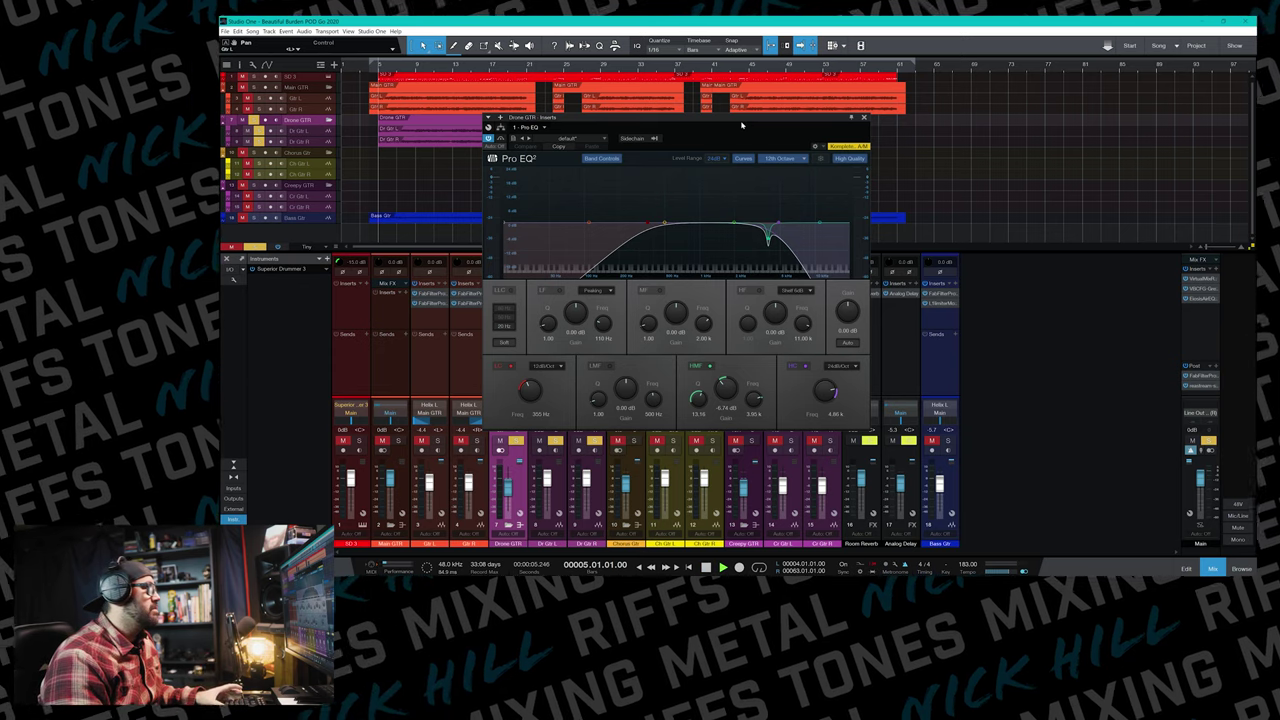
key(space)
drag(742, 125, 827, 133)
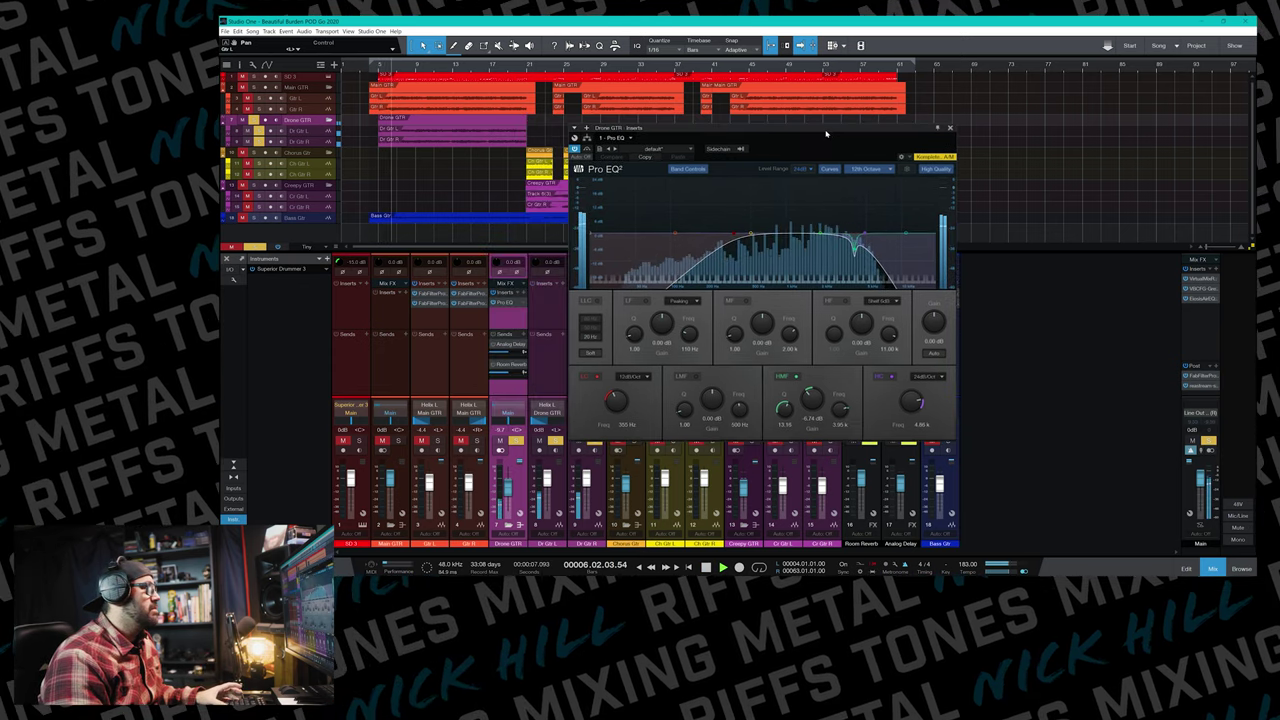
key(space)
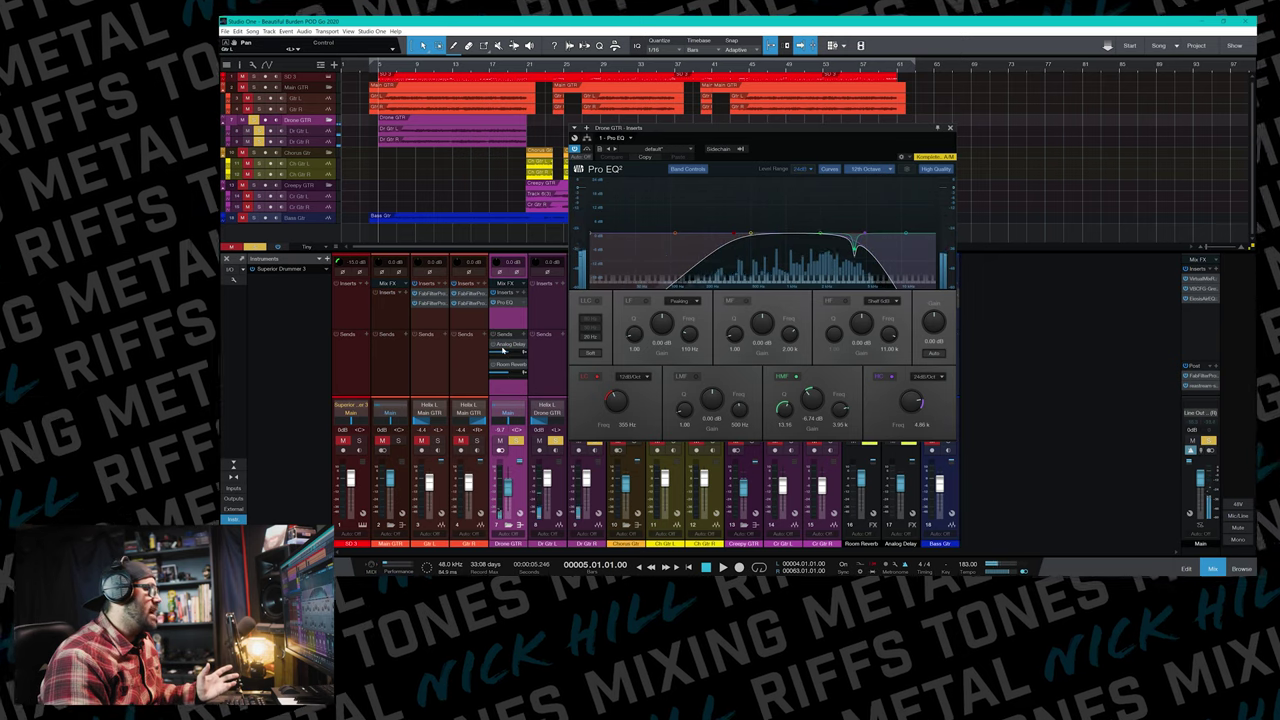
Open Room Reverb from the Drone GTR sends and play the bus back with both sends active.
click(503, 347)
click(503, 365)
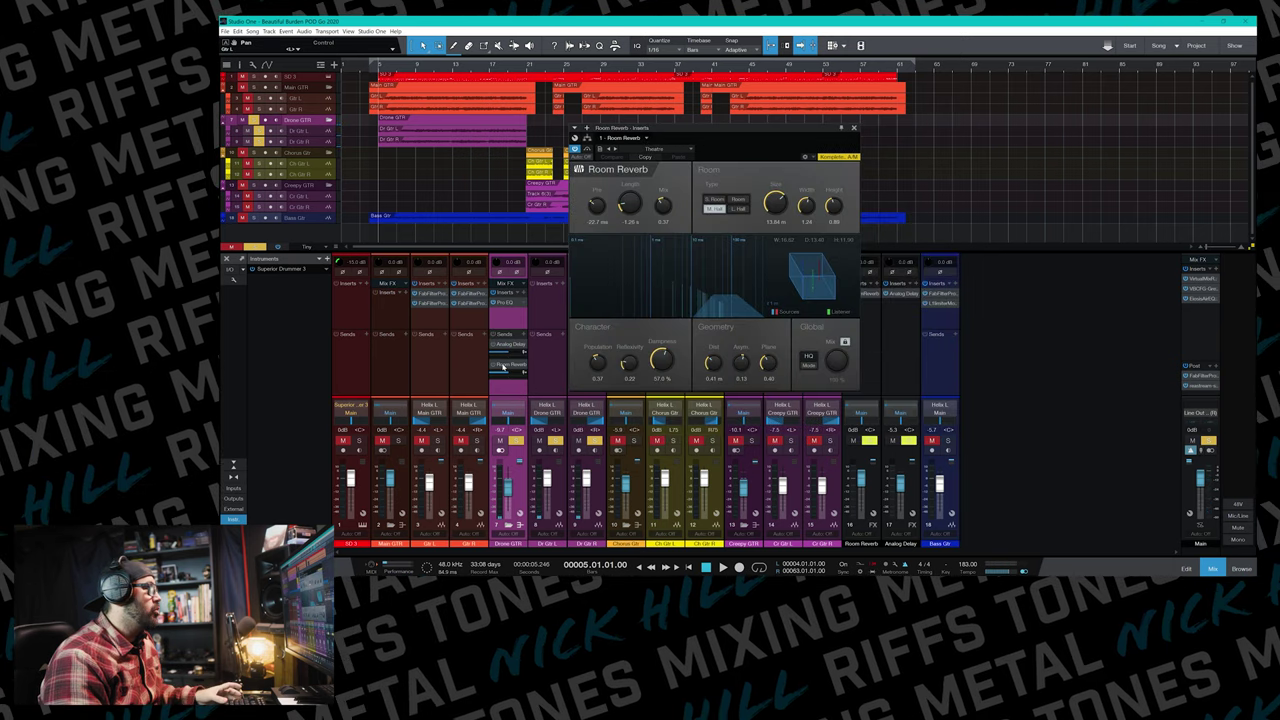
key(space)
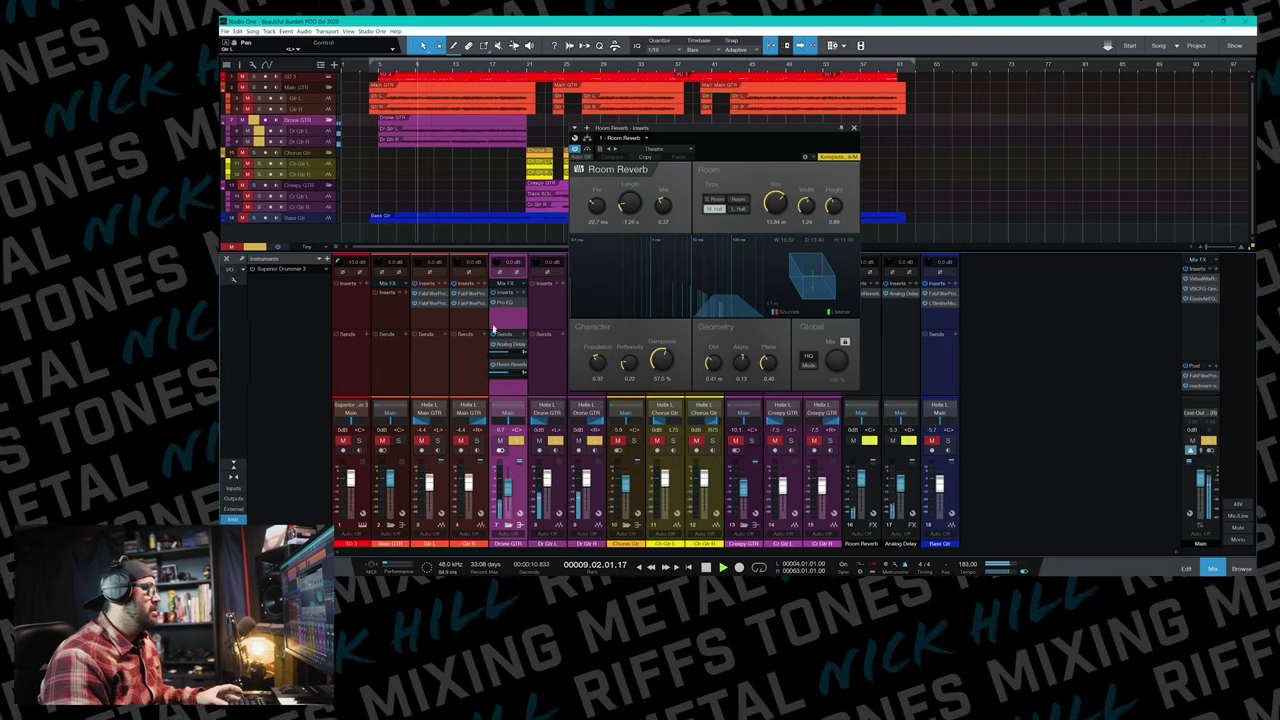
Review the Analog Delay used by the Drone GTR send, close its window, stop playback and clear the solos.
click(509, 344)
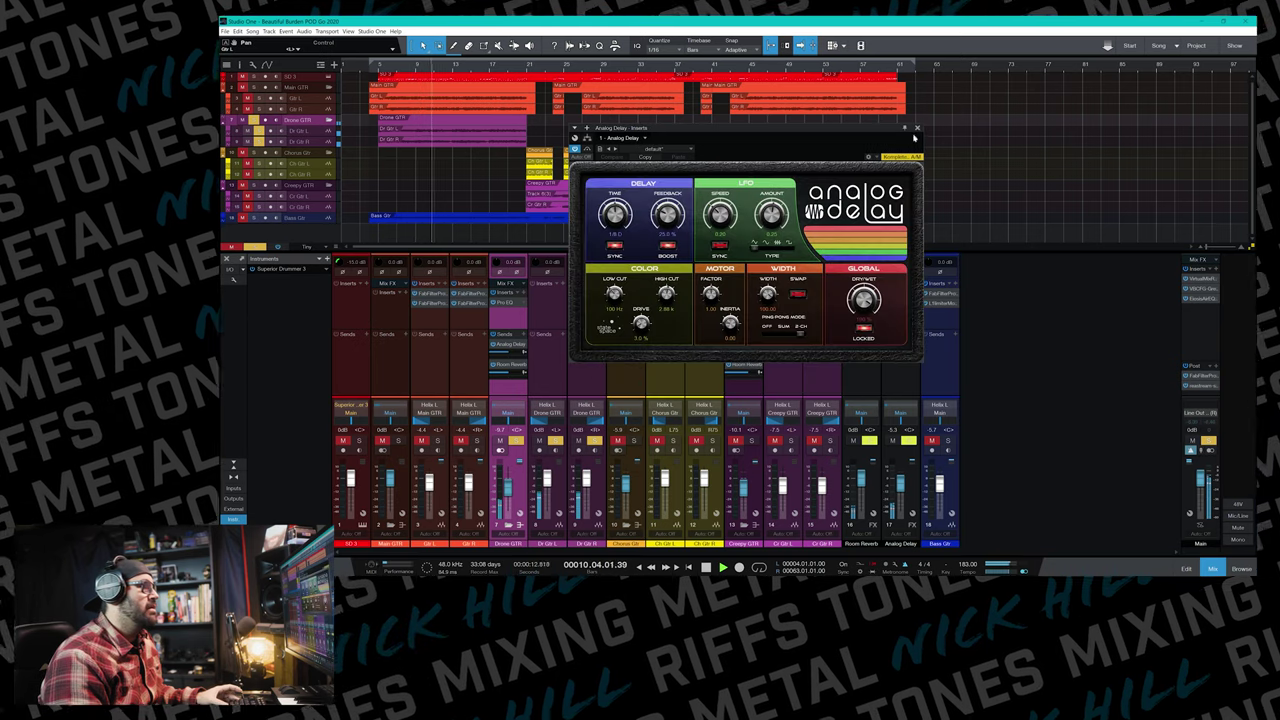
click(916, 129)
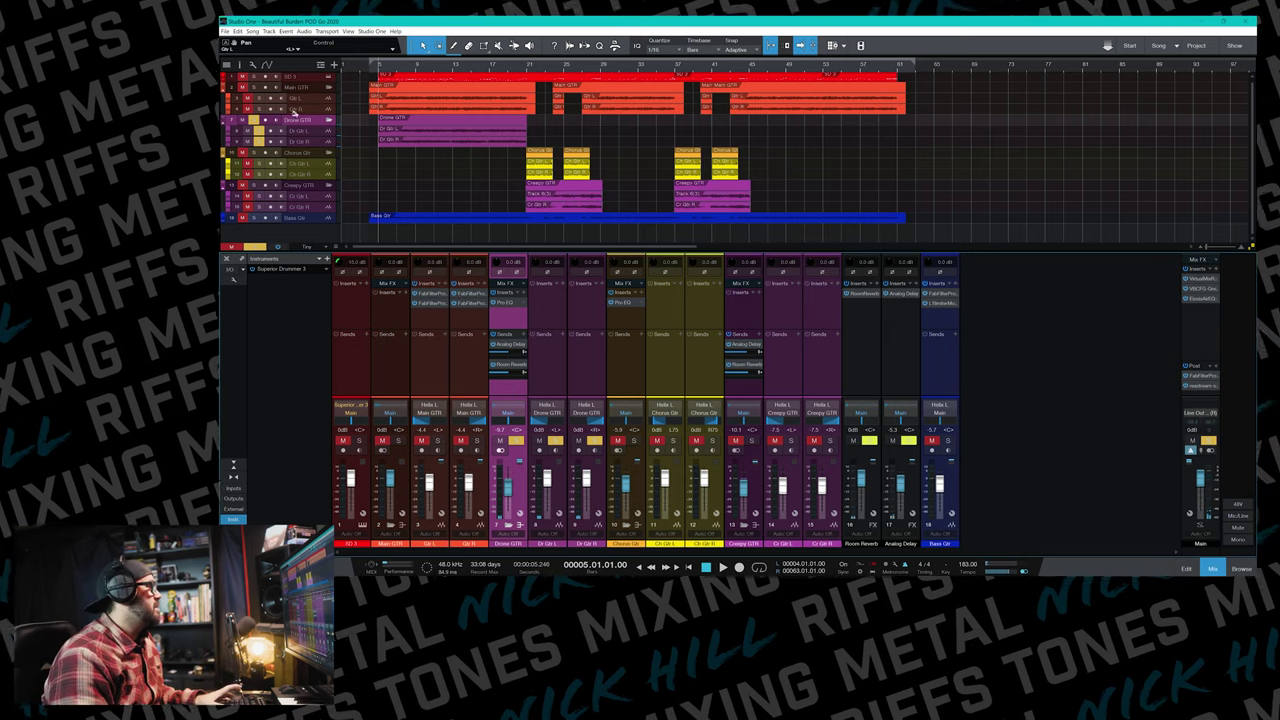
key(space)
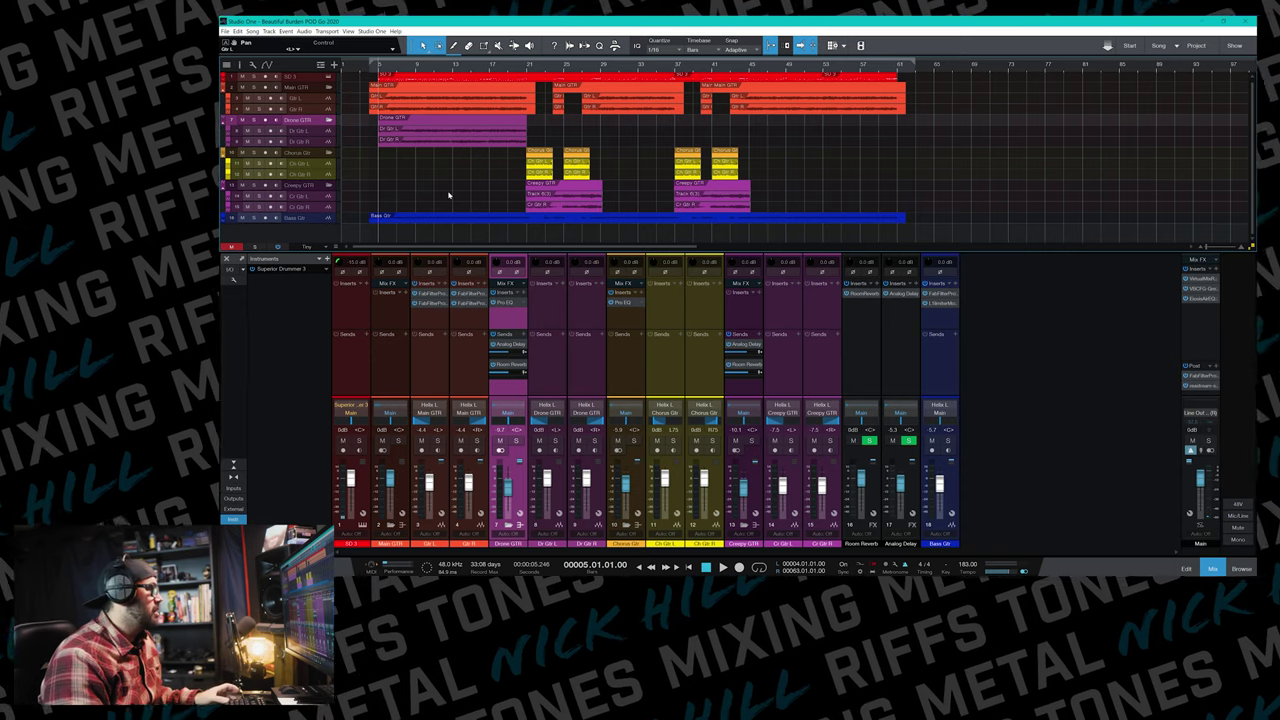
Select the Bass Gtr track, open its FabFilter Pro-Q 3 insert, and inspect the low boost and upper-mid cut bands.
click(322, 218)
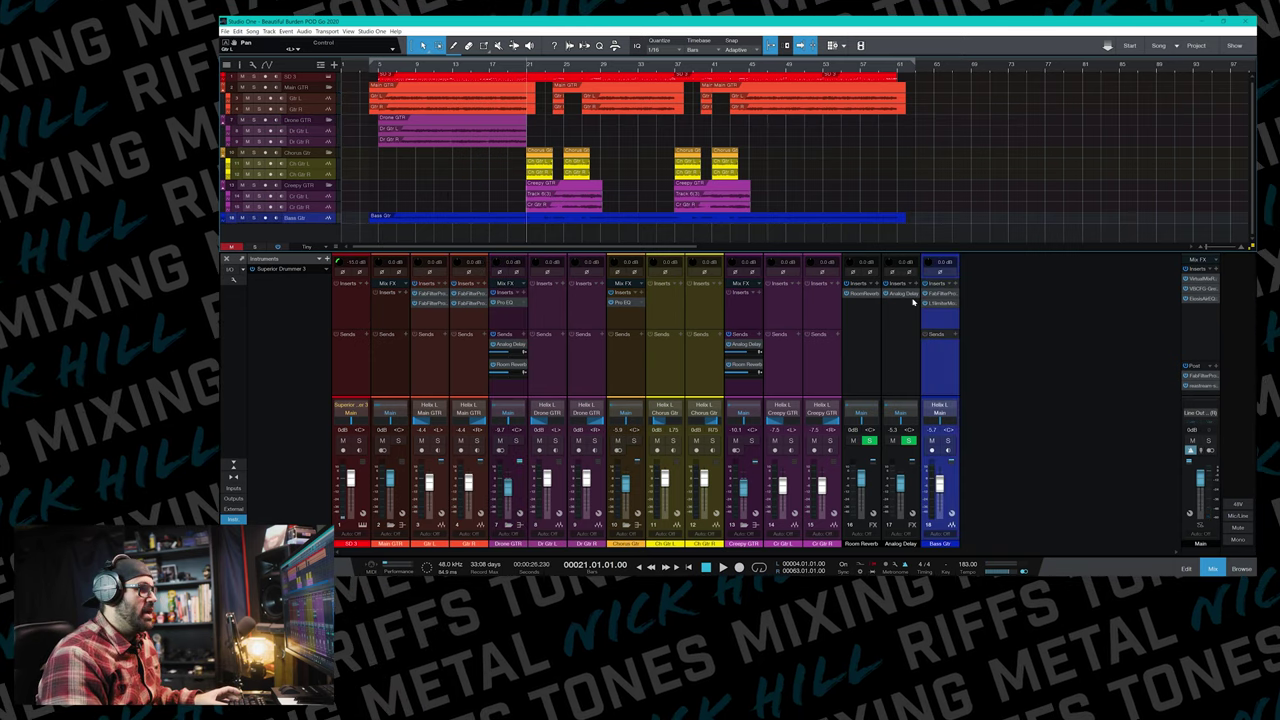
click(942, 294)
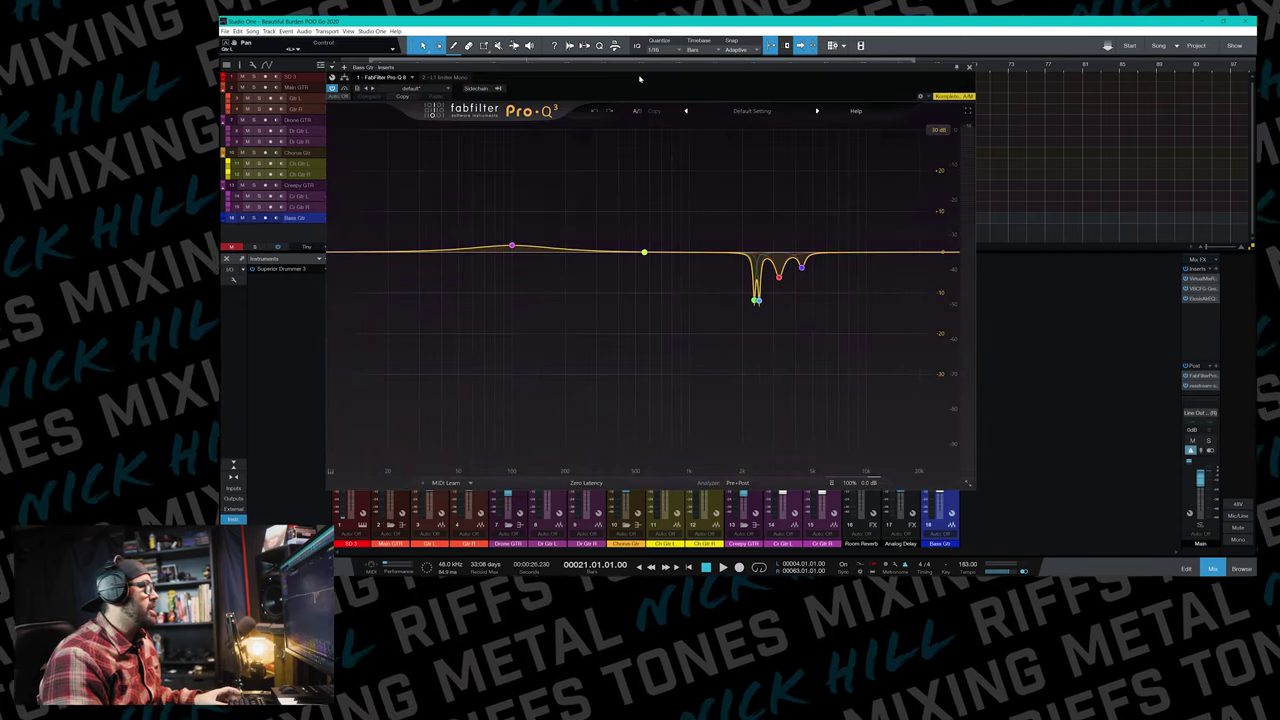
drag(645, 80, 669, 94)
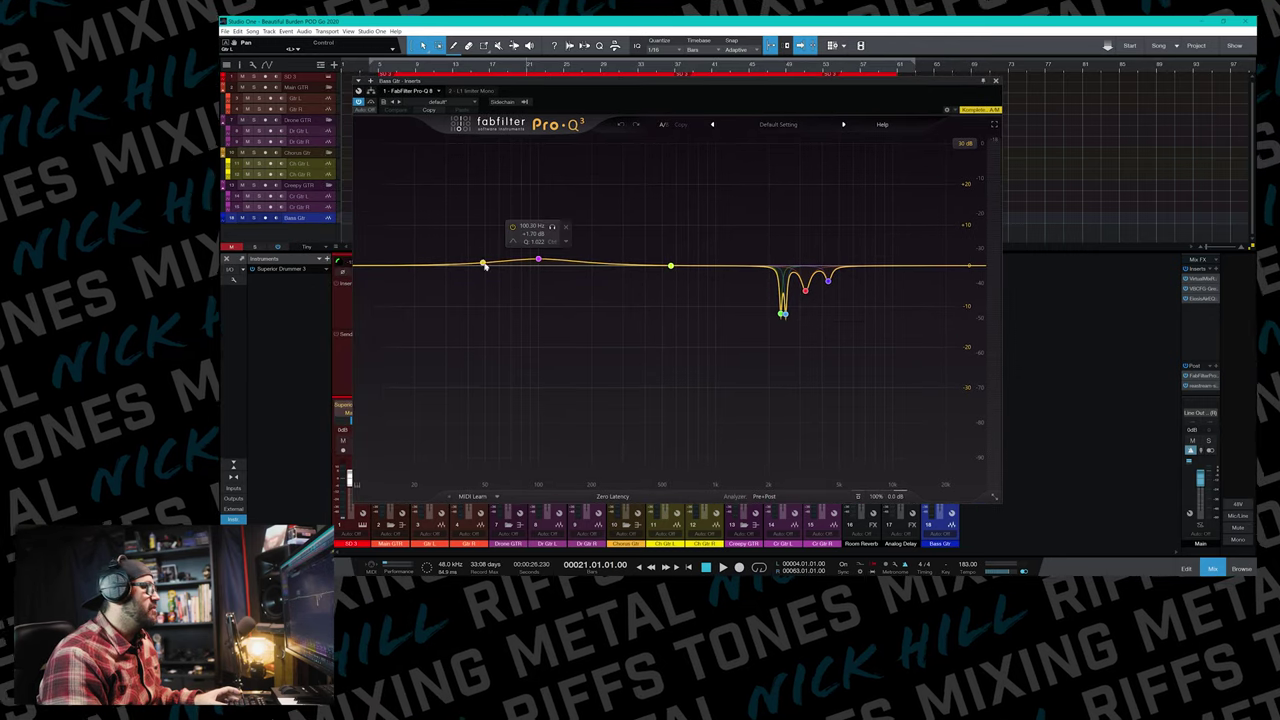
Solo Bass Gtr and play it back, bypassing and re-enabling Pro-Q 3 to compare.
click(254, 218)
key(space)
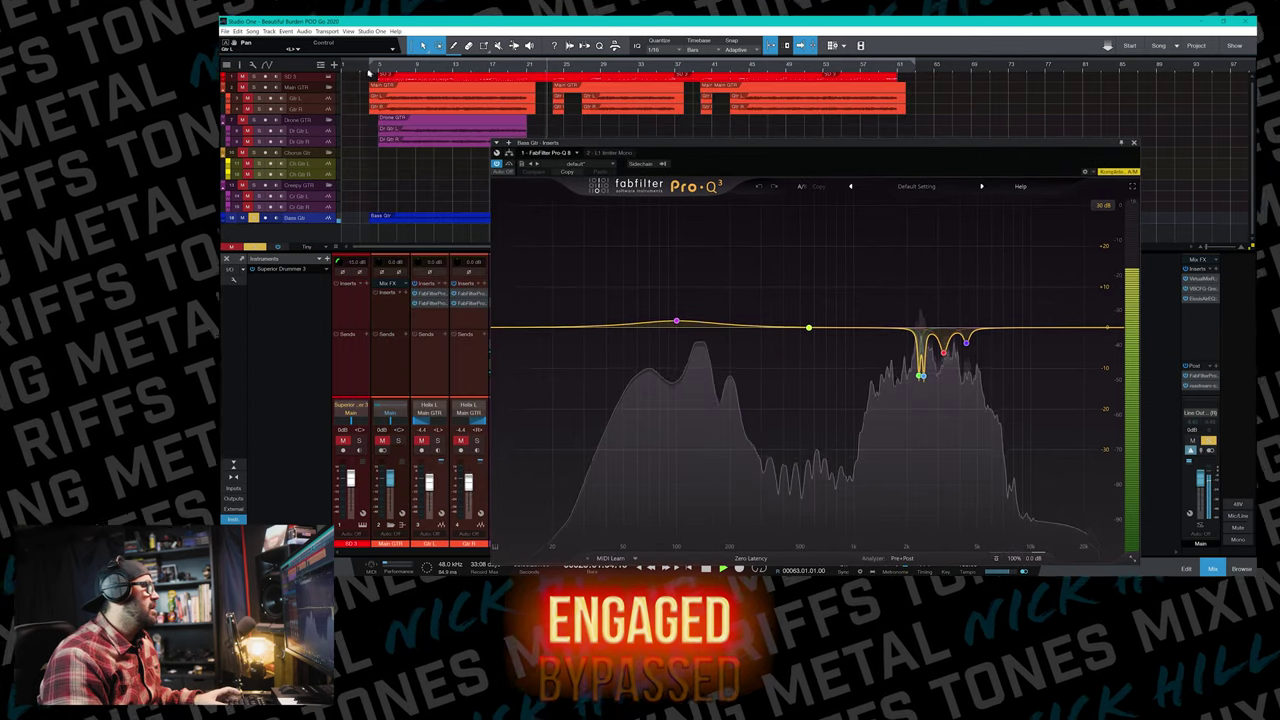
drag(753, 148, 675, 86)
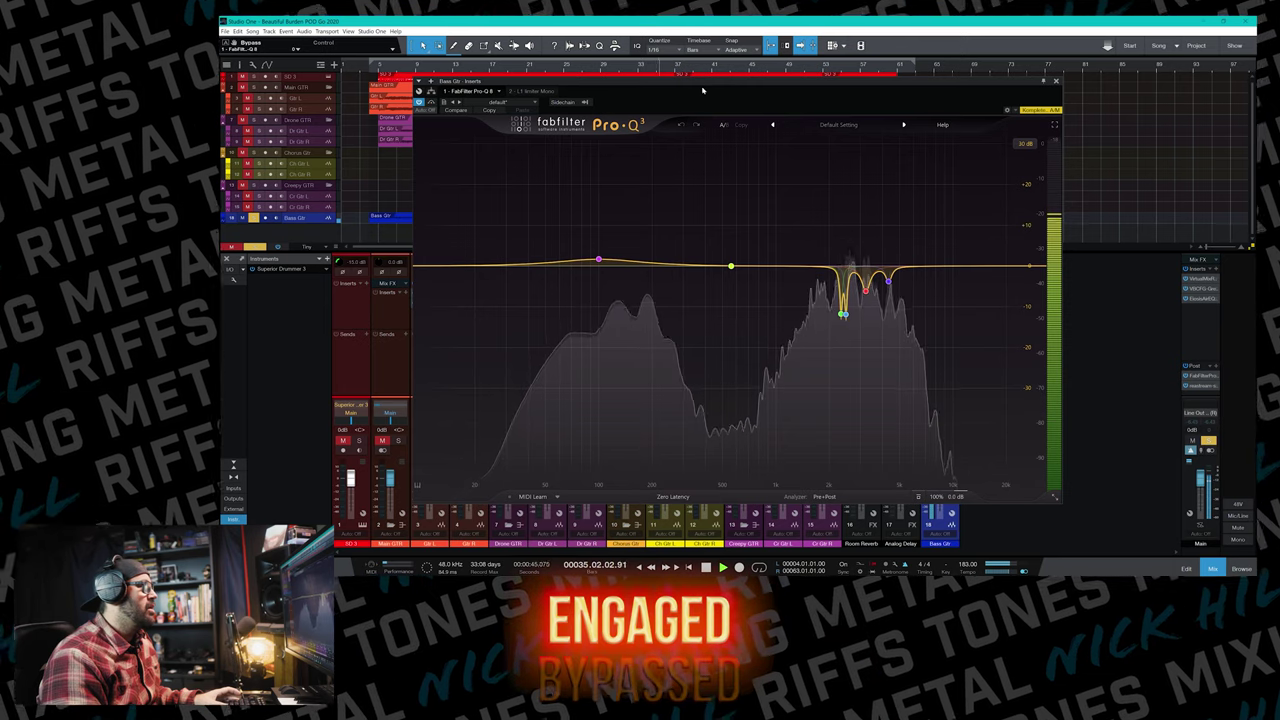
drag(702, 91, 689, 88)
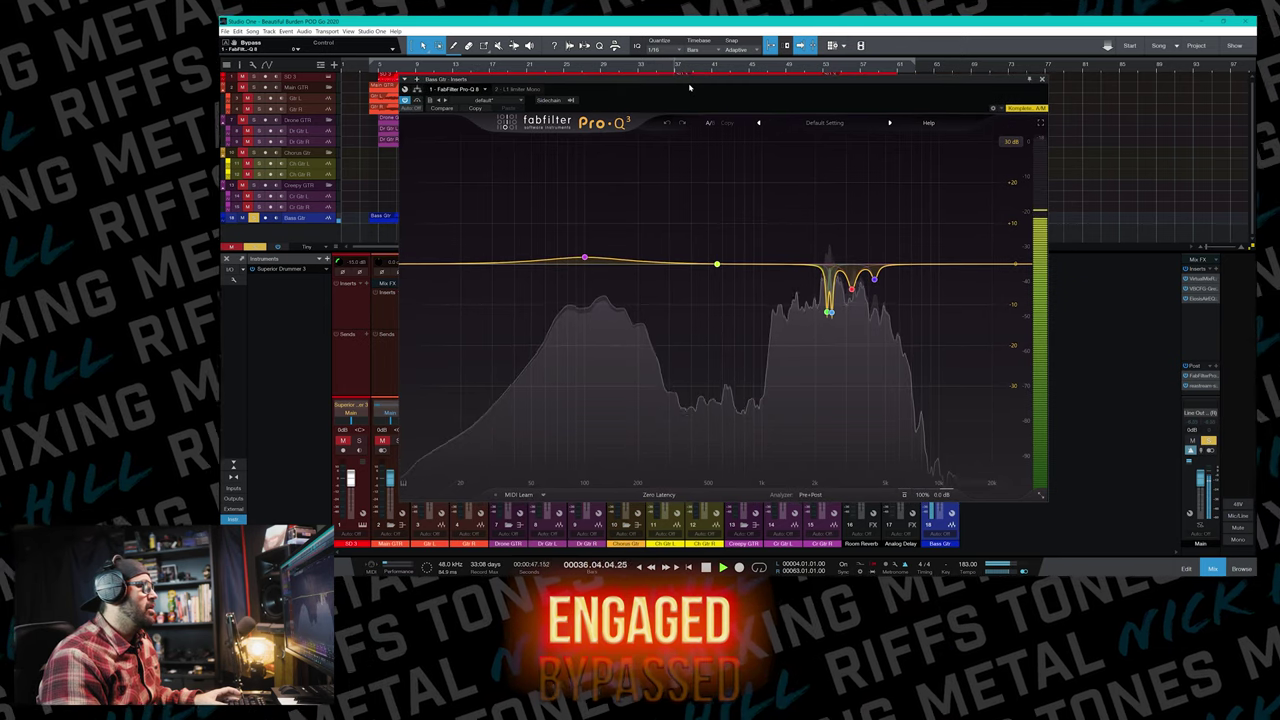
key(space)
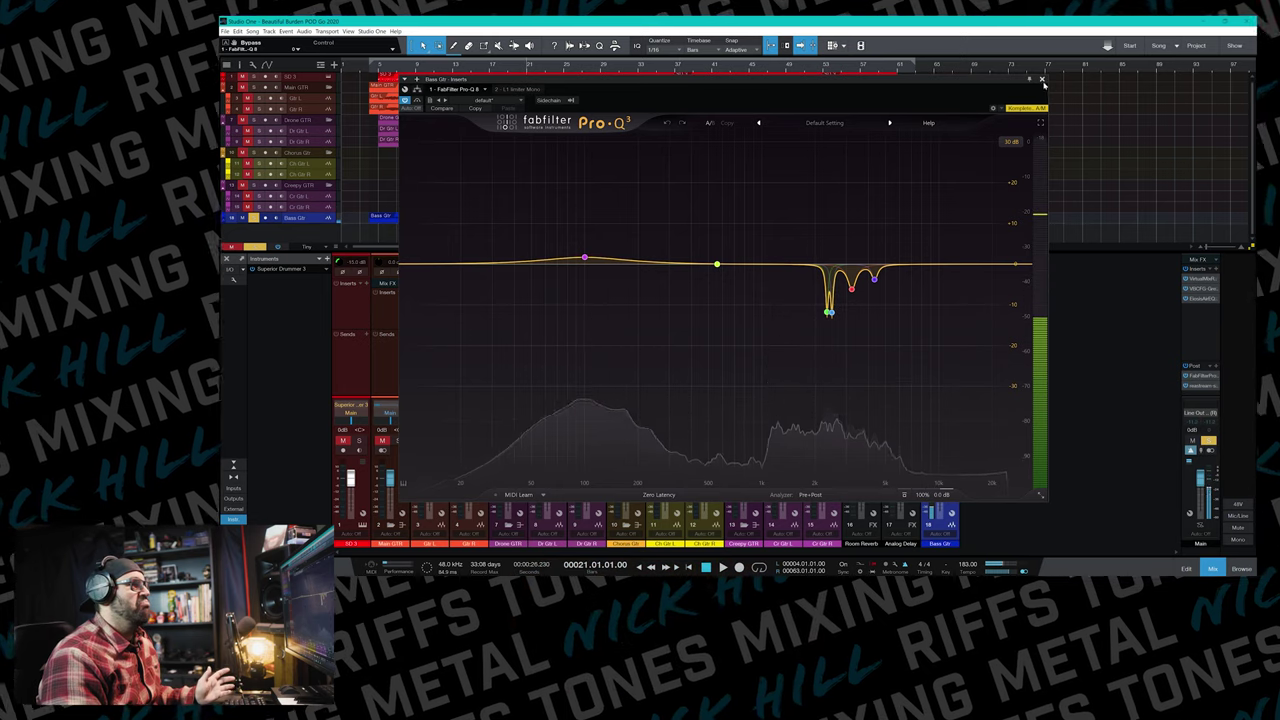
Switch to Bass Gtr's L1 limiter Mono, play back from near the song's start to watch its limiting, and close the plug-in window.
click(507, 92)
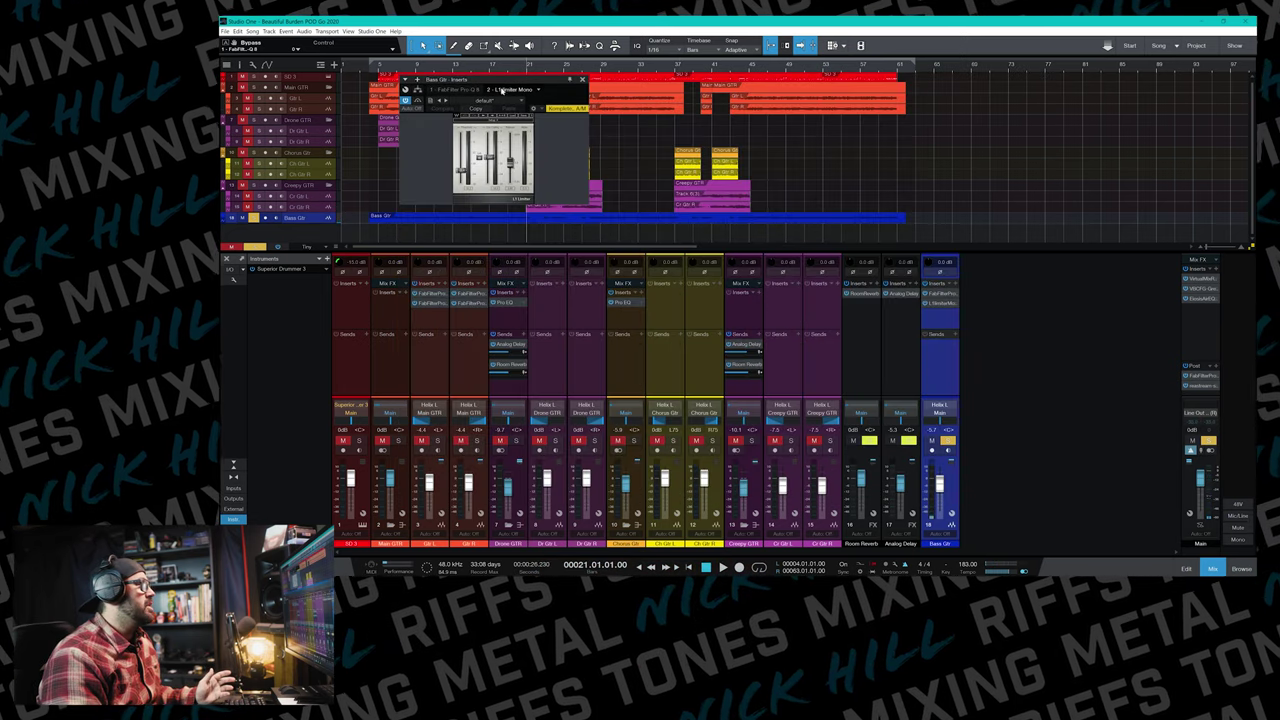
drag(500, 88, 738, 150)
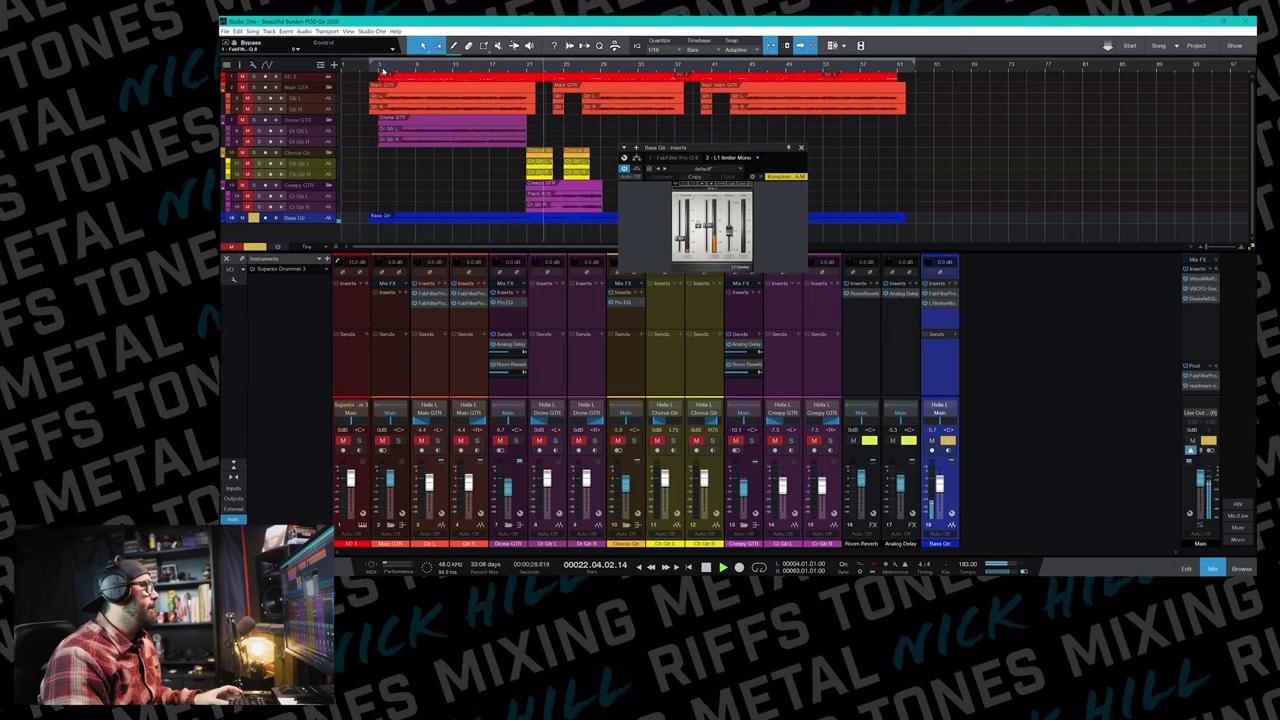
click(382, 70)
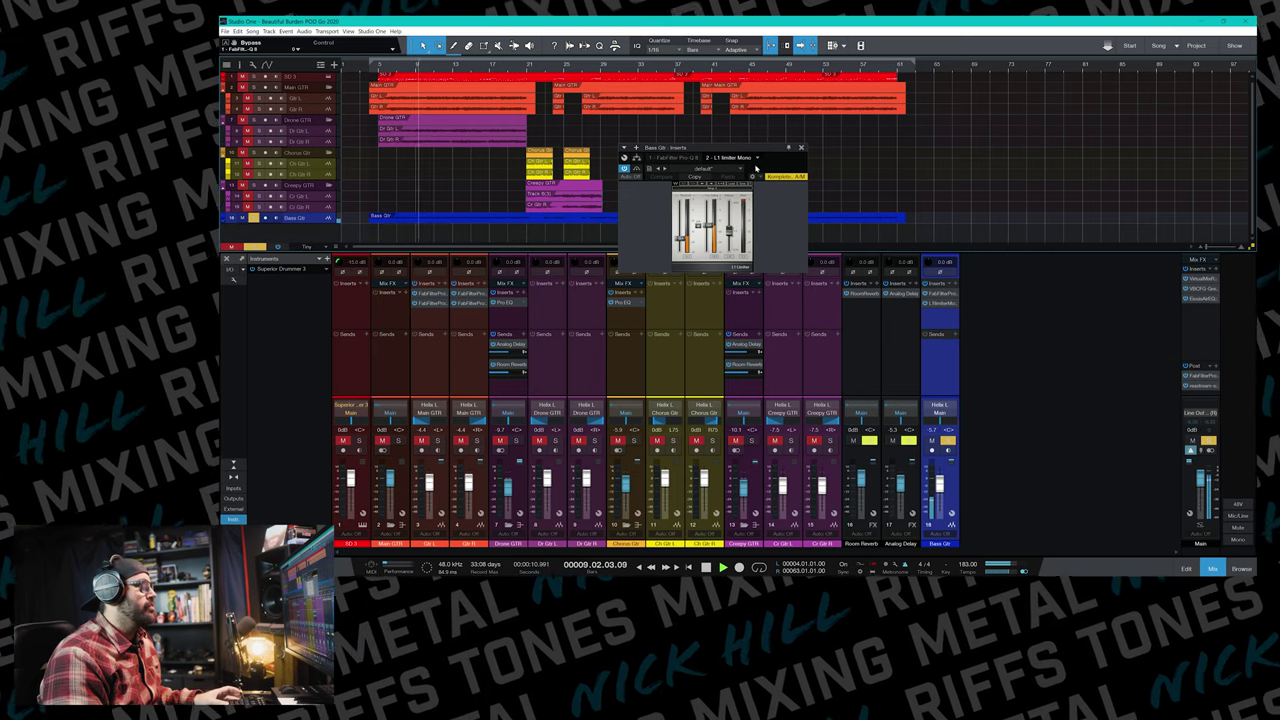
drag(755, 153, 760, 157)
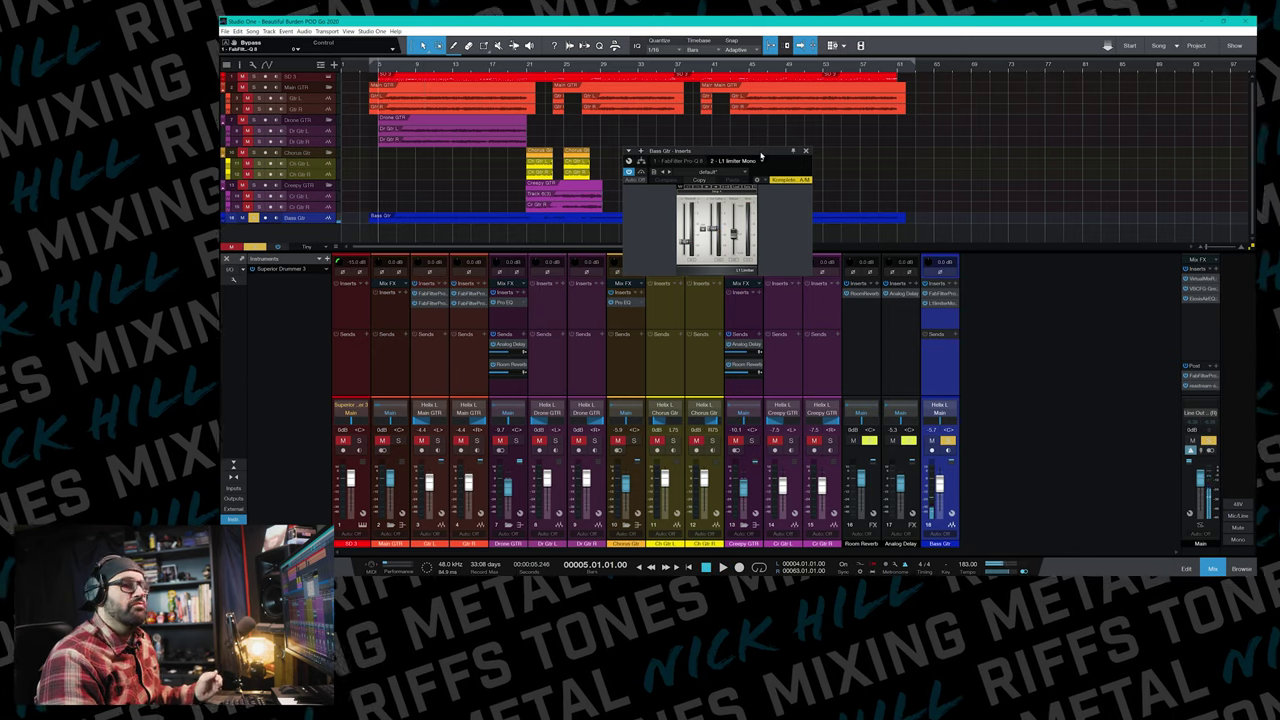
click(807, 151)
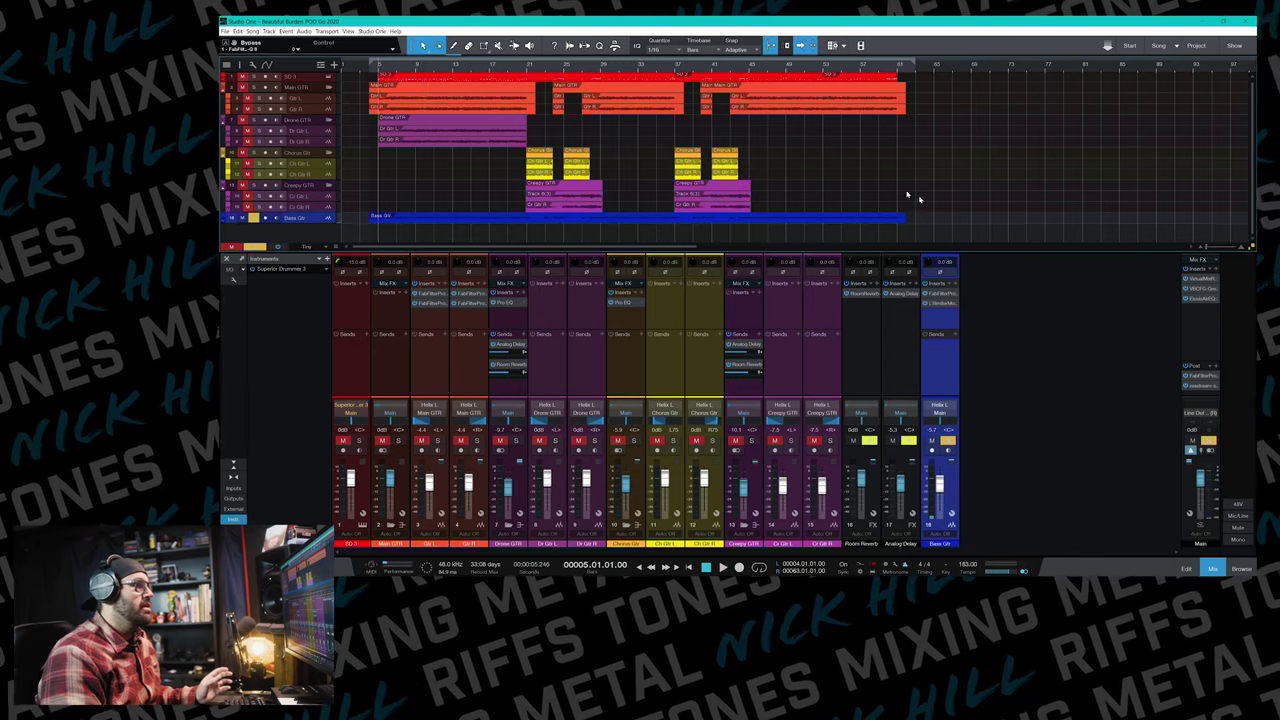